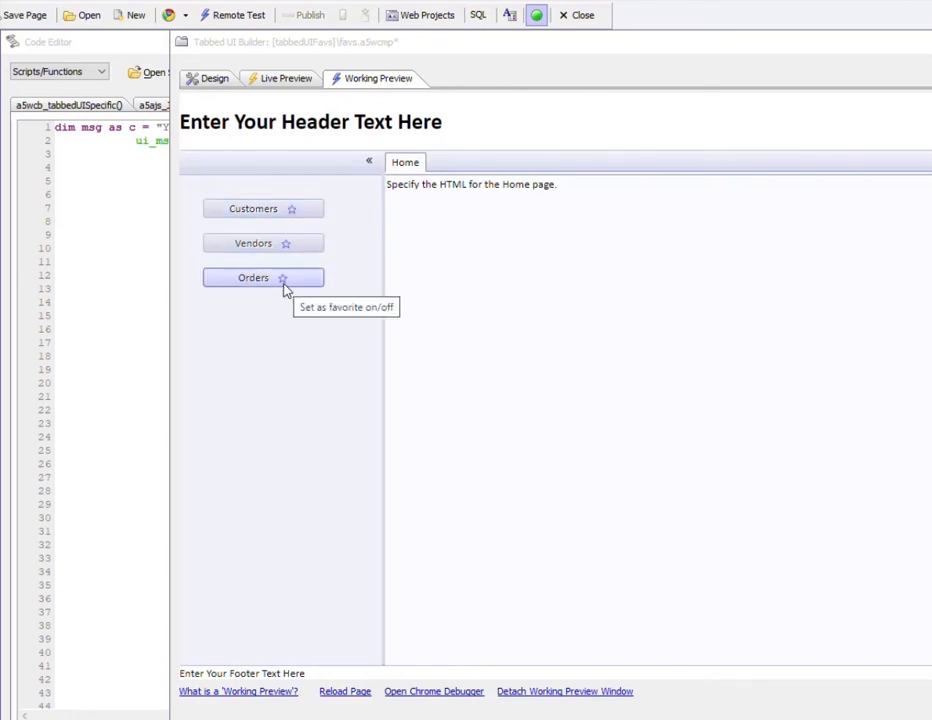
Mark Customers and Vendors as favorites in the working preview, and collapse and reopen the MY FAVORITES list.
click(292, 210)
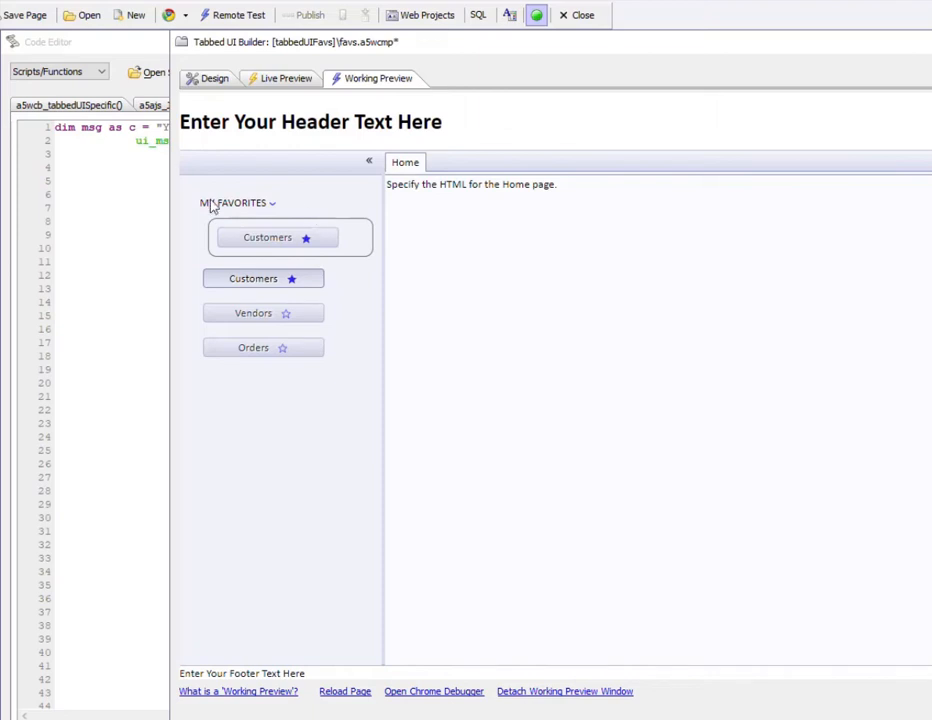
click(287, 315)
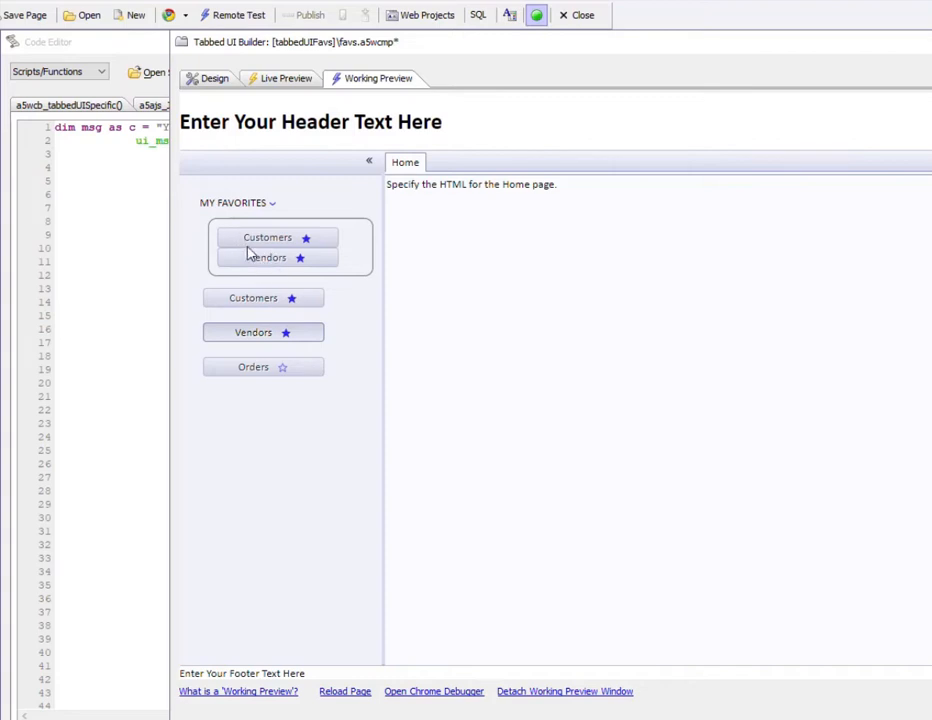
click(258, 205)
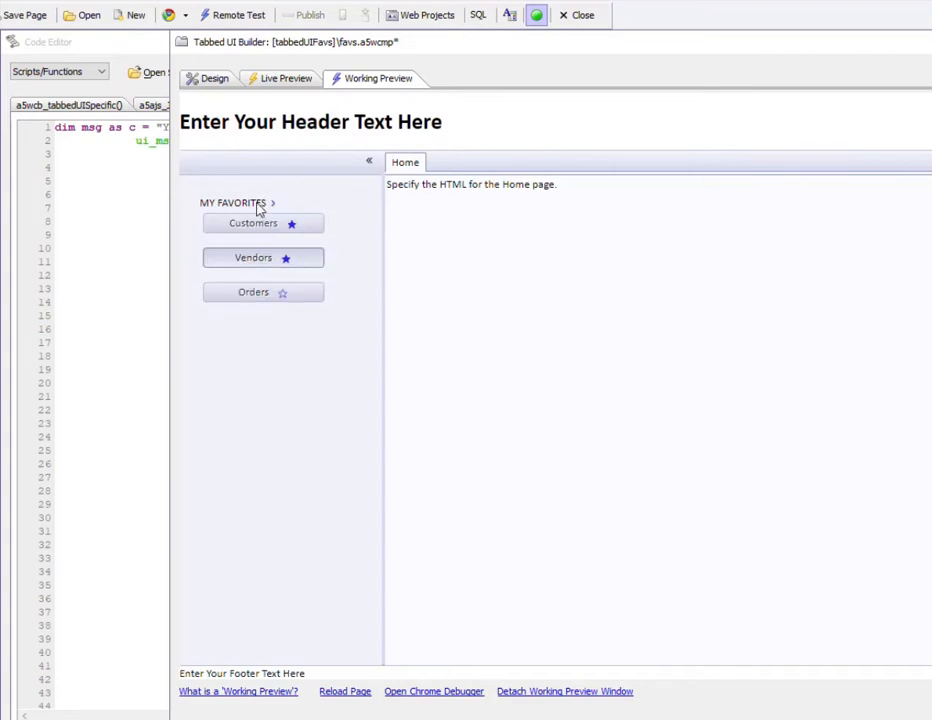
click(258, 205)
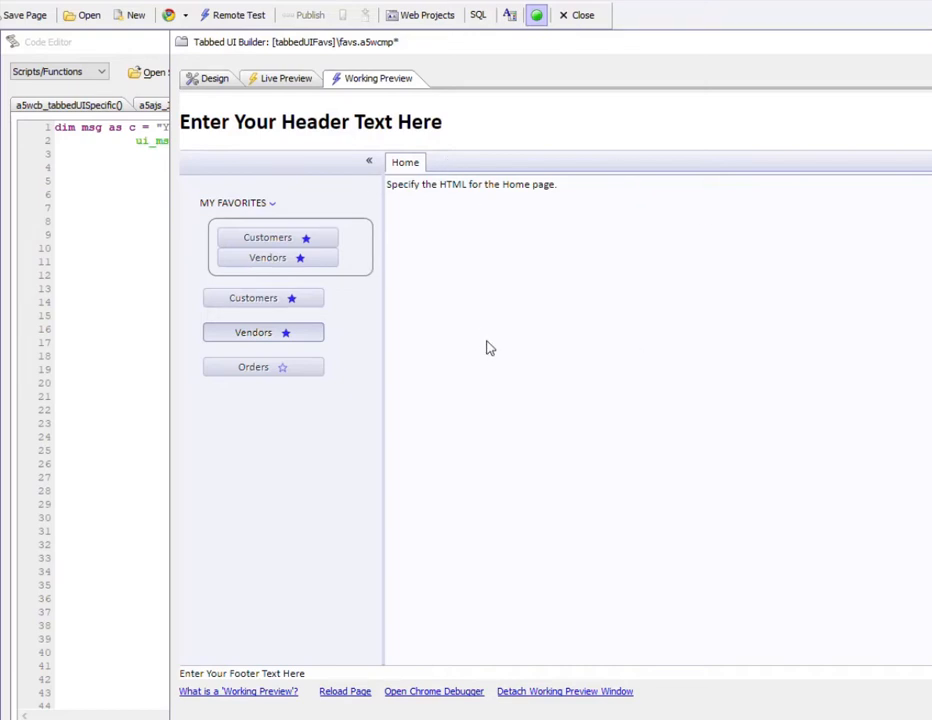
Toggle the Customers favorite off and on, and remove both Customers and Vendors from within the MY FAVORITES list.
click(292, 299)
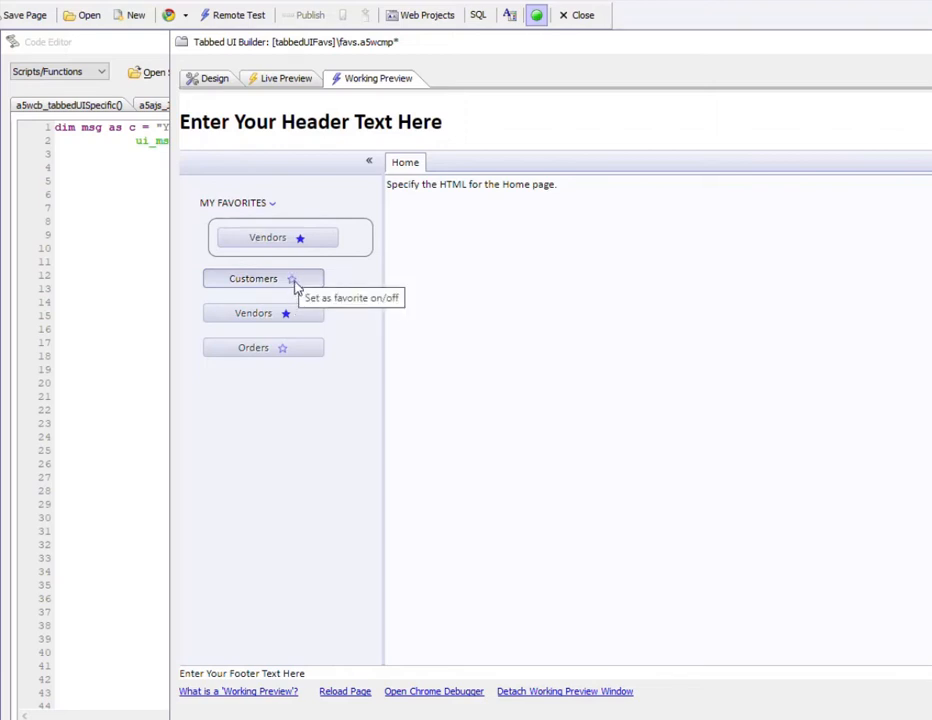
click(293, 281)
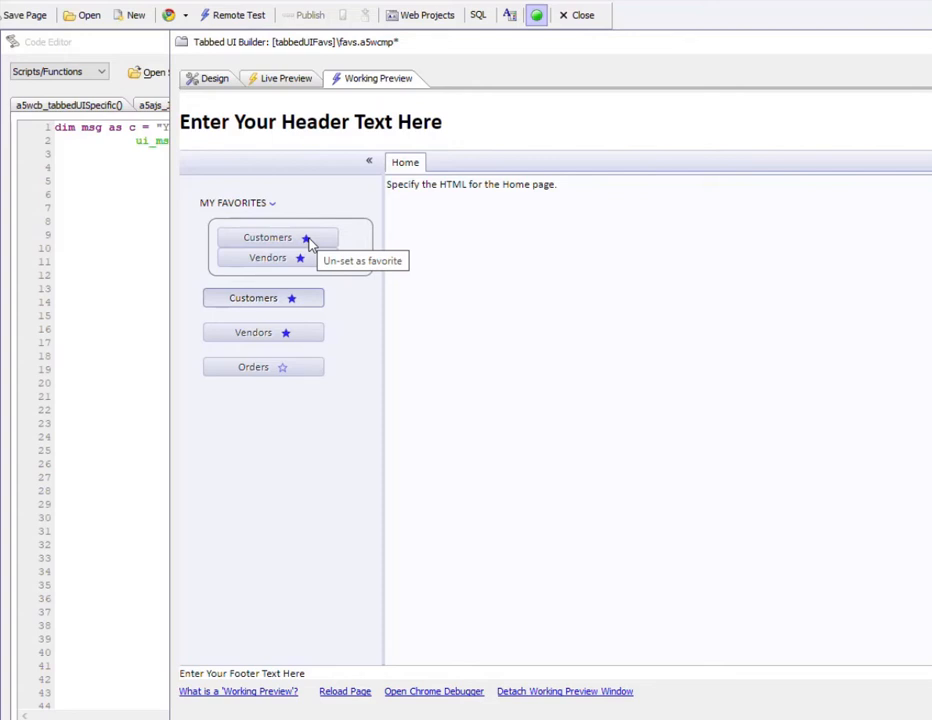
click(306, 239)
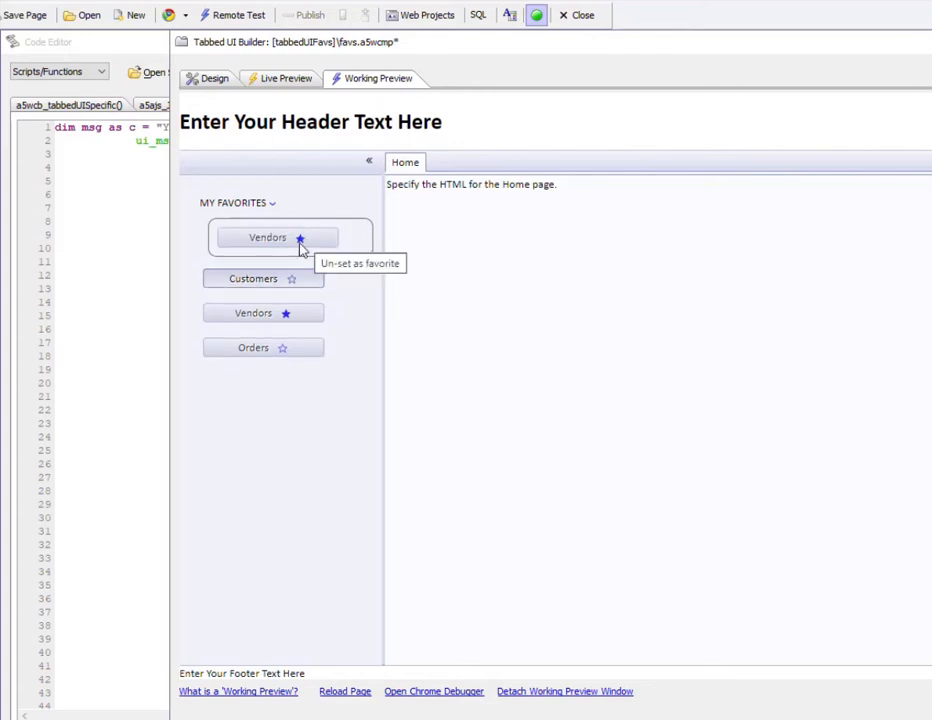
click(300, 243)
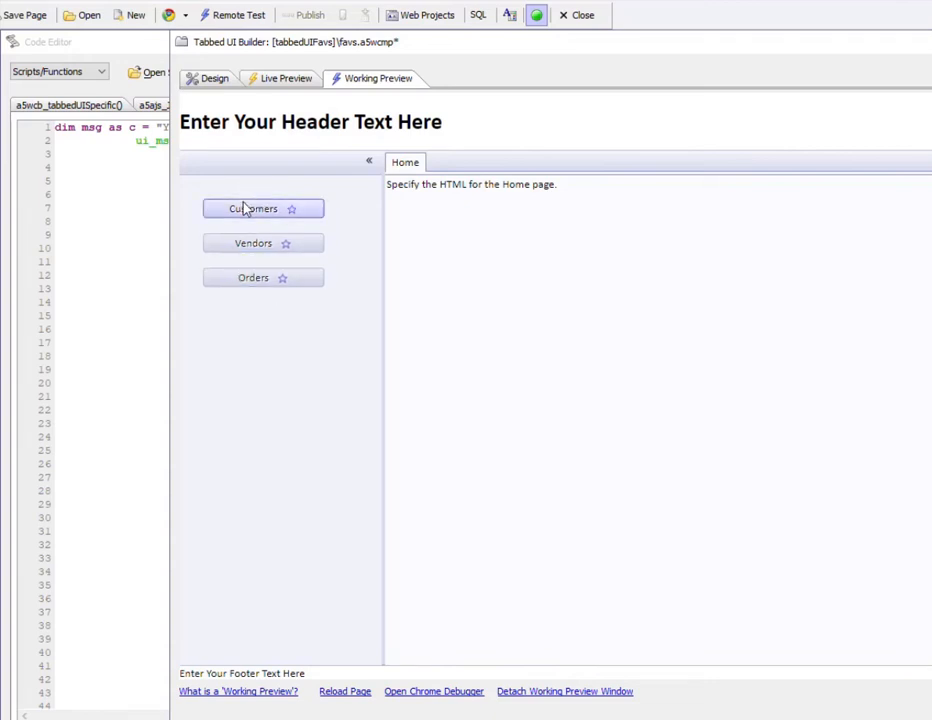
Set the favorite icon color to #f126cf in the Tabbed UI properties and check the stars in the working preview.
click(210, 82)
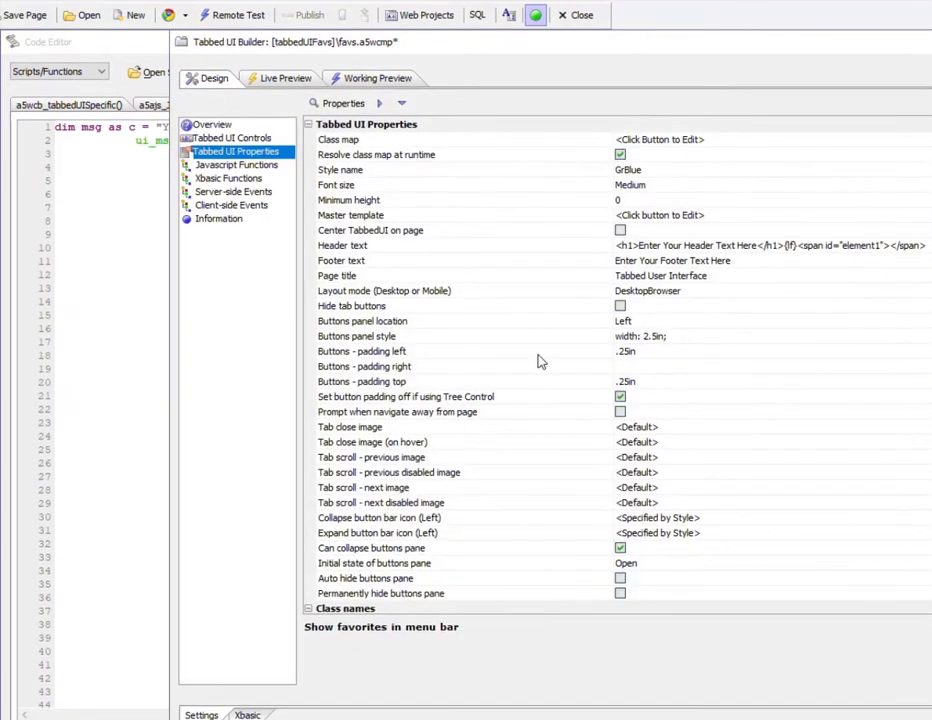
scroll(537, 360, down, 9)
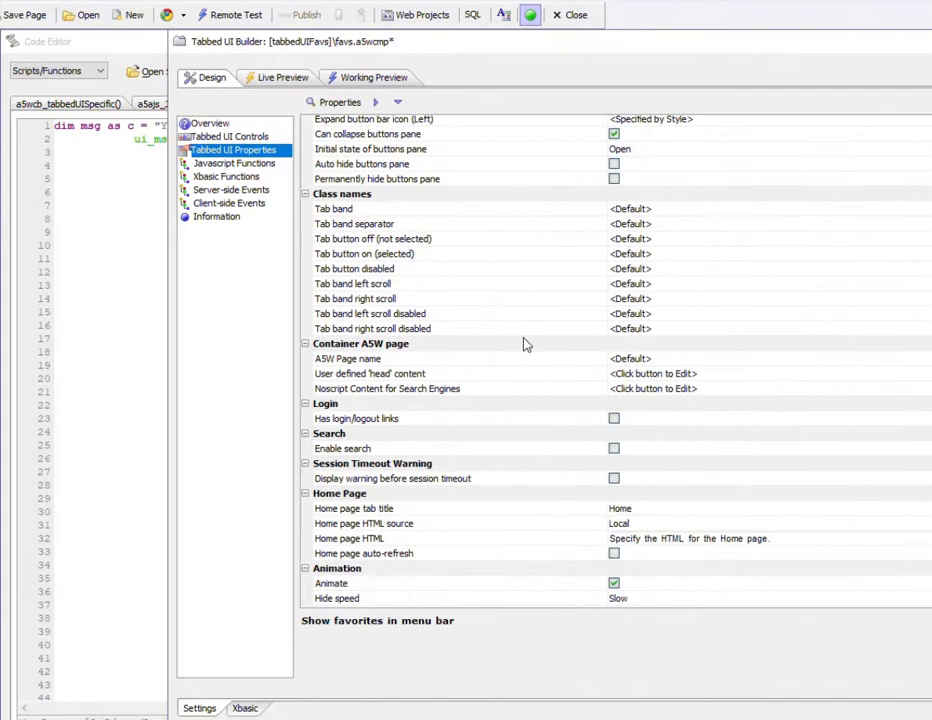
scroll(527, 350, down, 15)
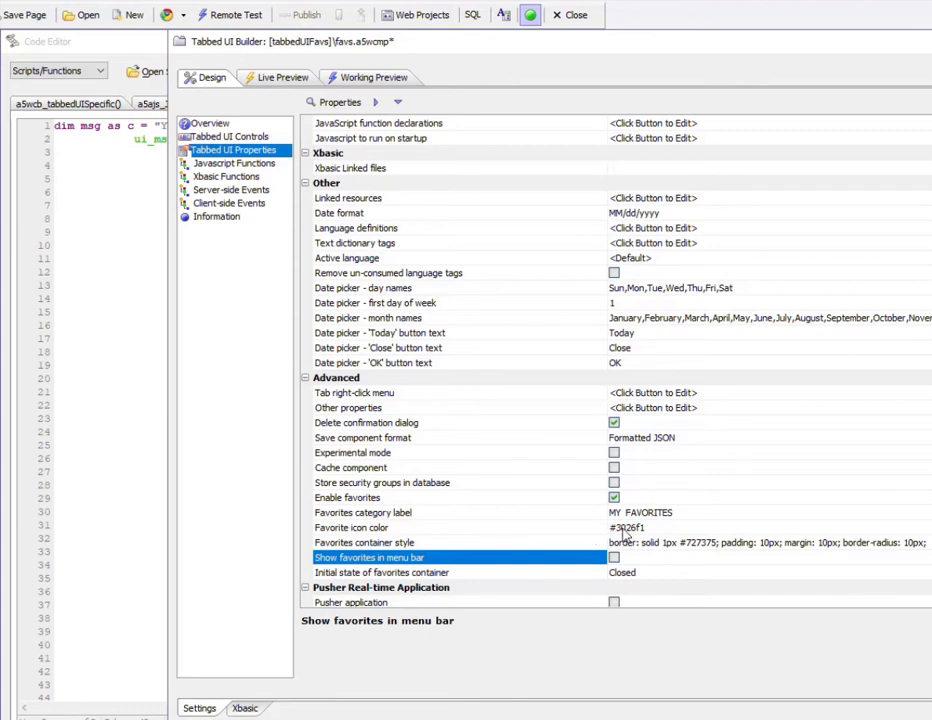
double_click(481, 528)
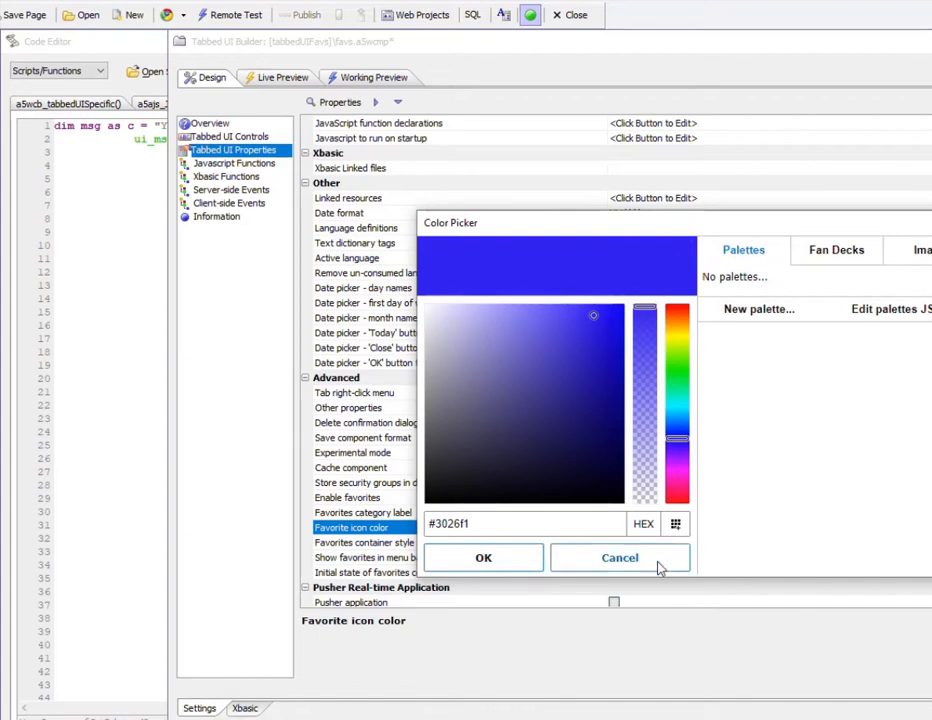
click(677, 474)
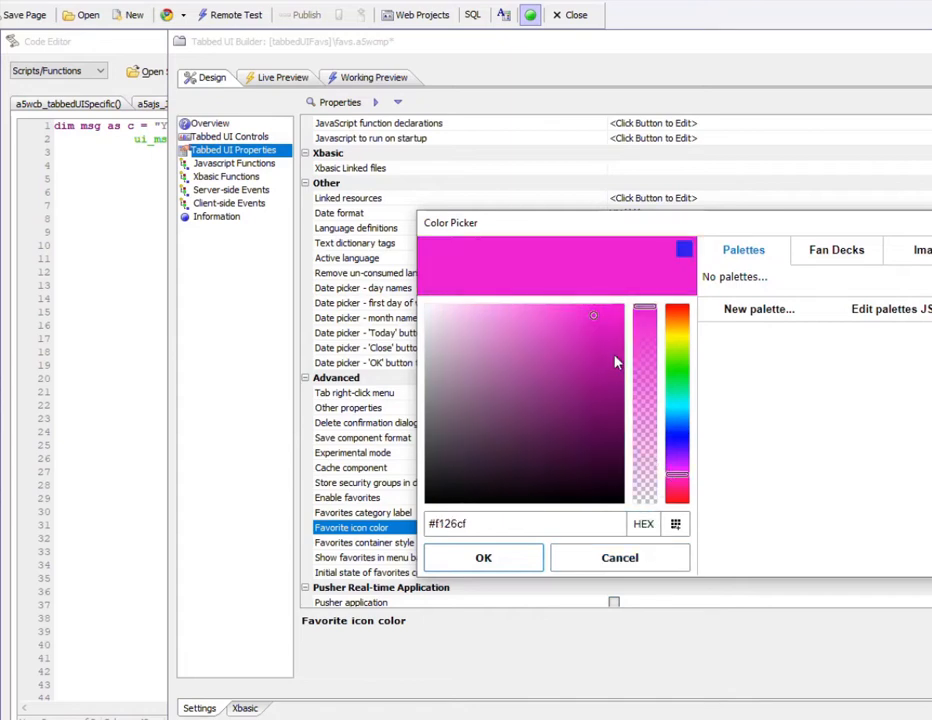
click(490, 562)
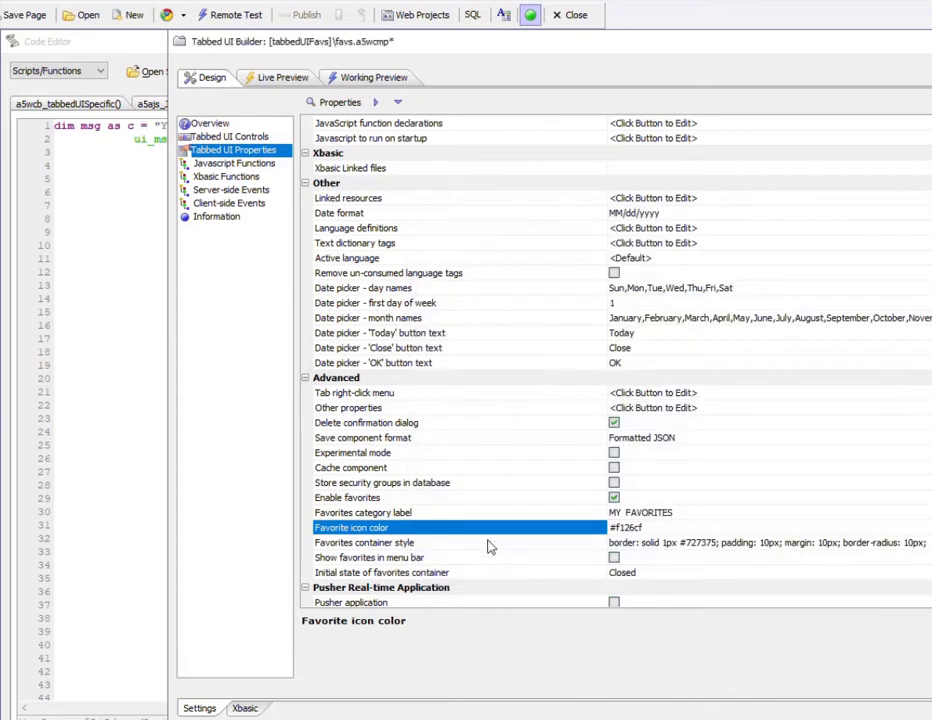
click(358, 78)
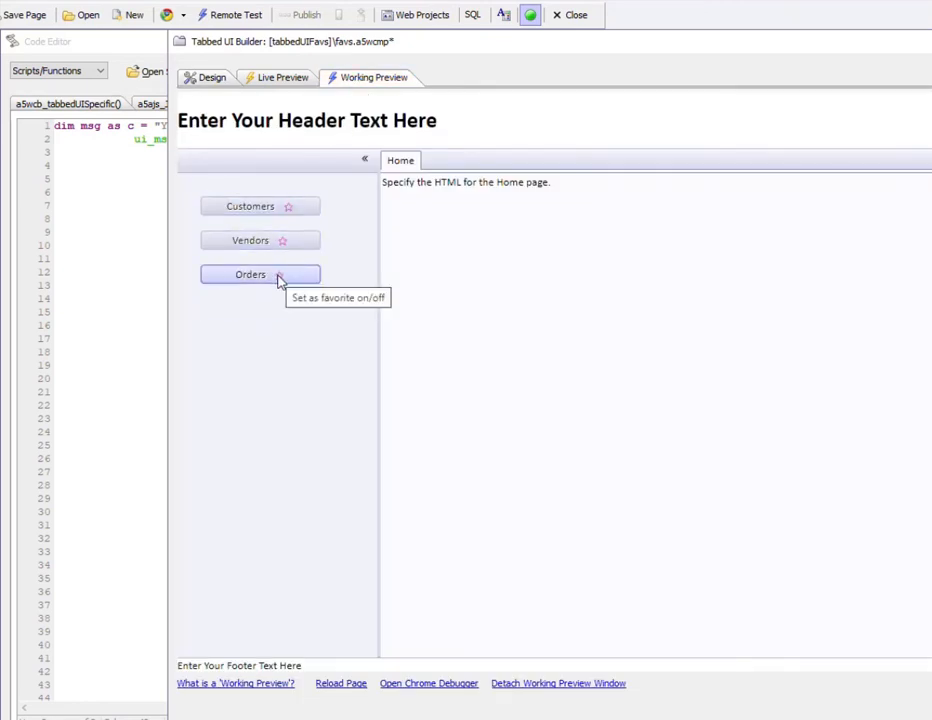
Set the initial state of the favorites container to Open and return to the working preview.
click(208, 84)
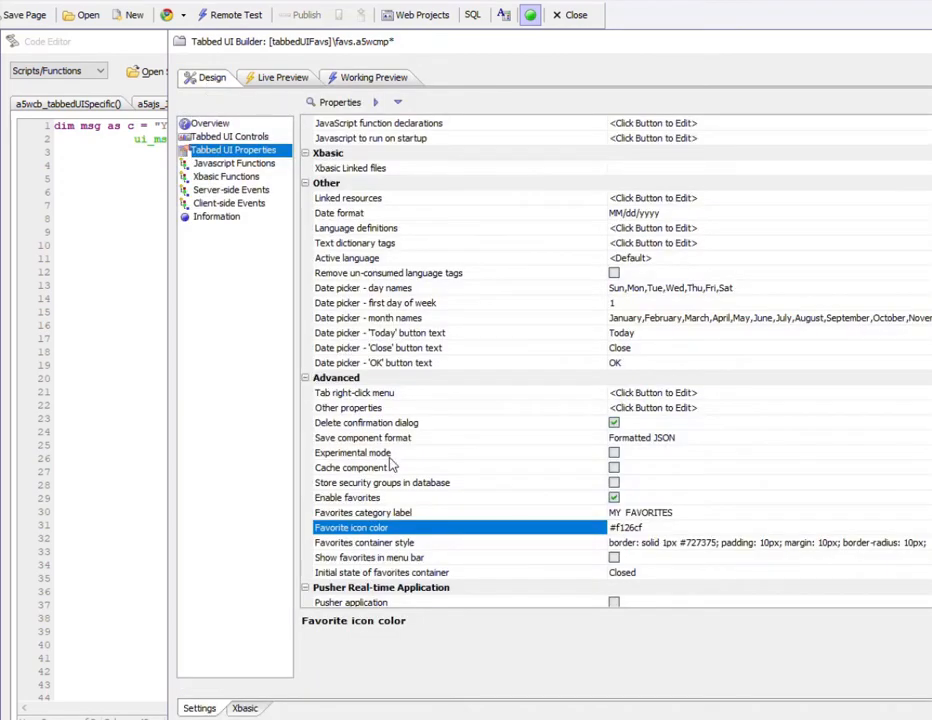
double_click(576, 580)
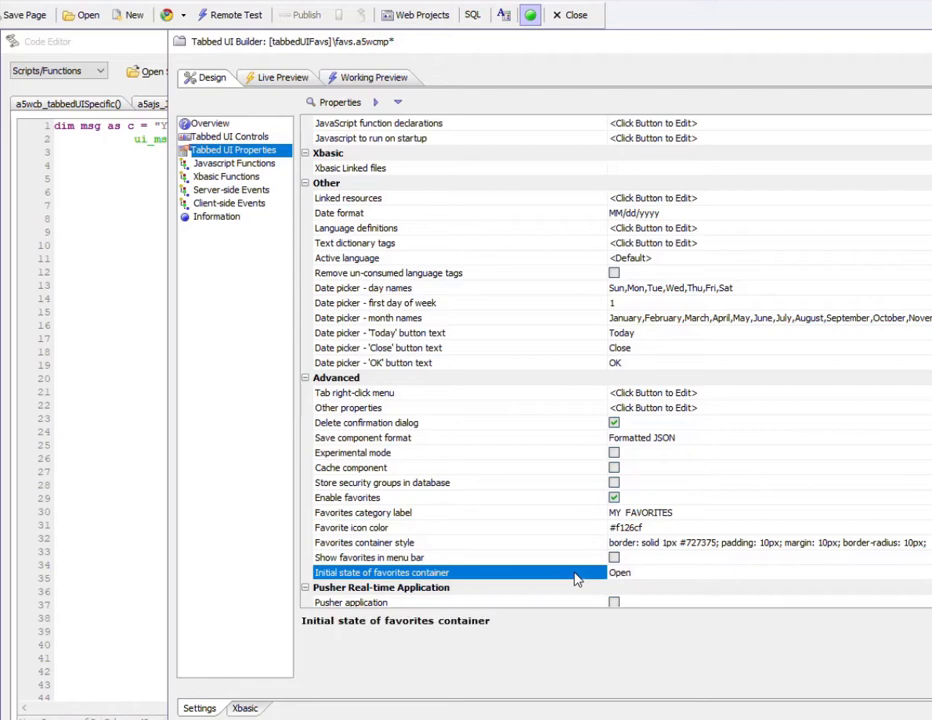
click(352, 79)
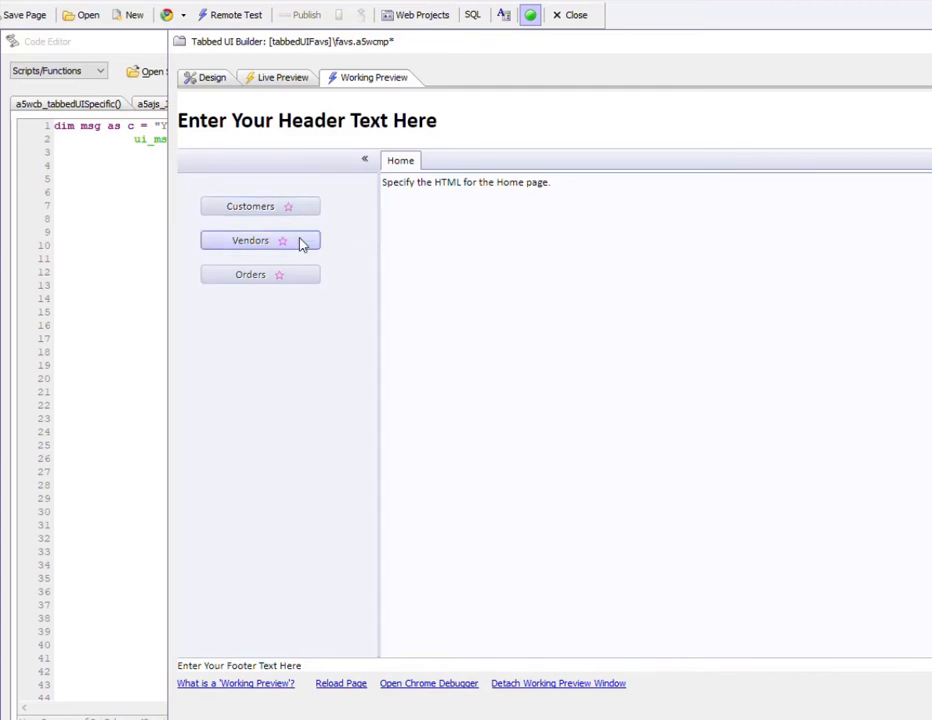
Mark Customers, Vendors and Orders as favorites and reload the working preview to check the list's initial state.
click(289, 214)
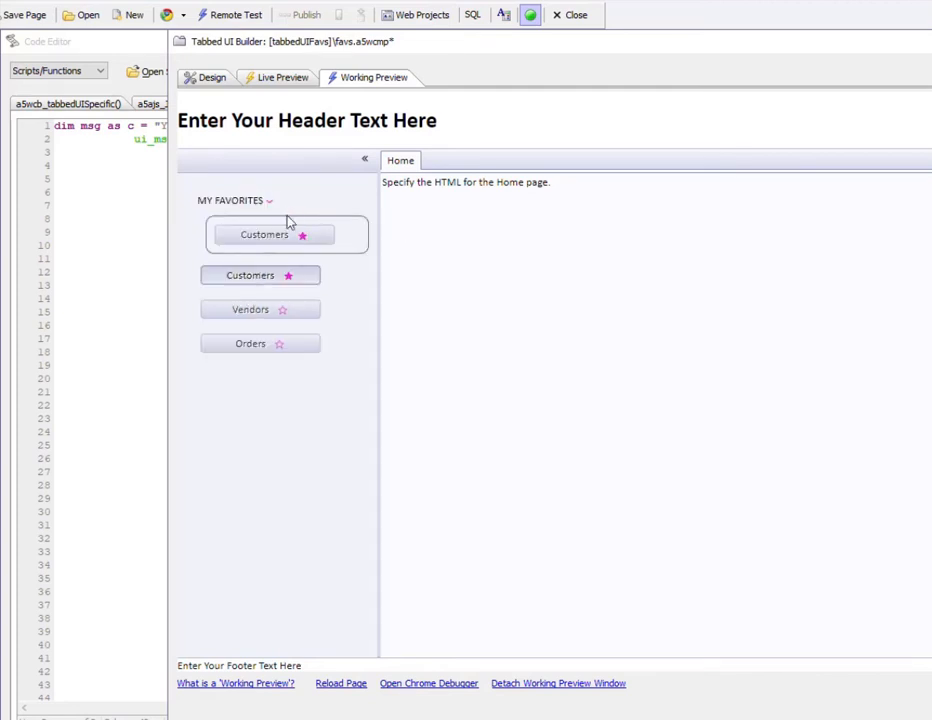
click(286, 310)
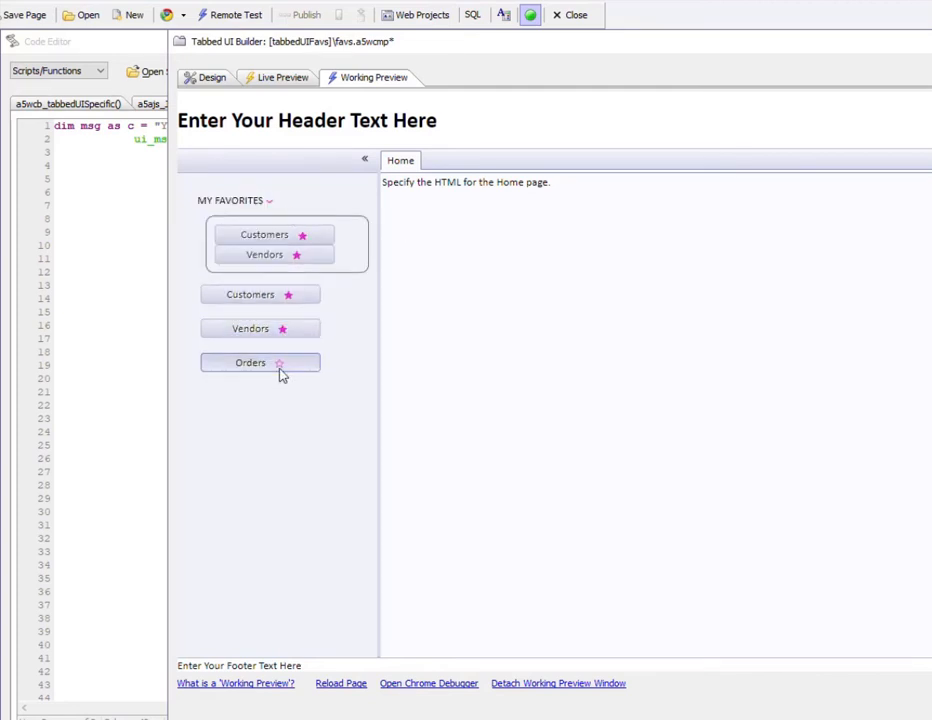
click(280, 364)
click(203, 78)
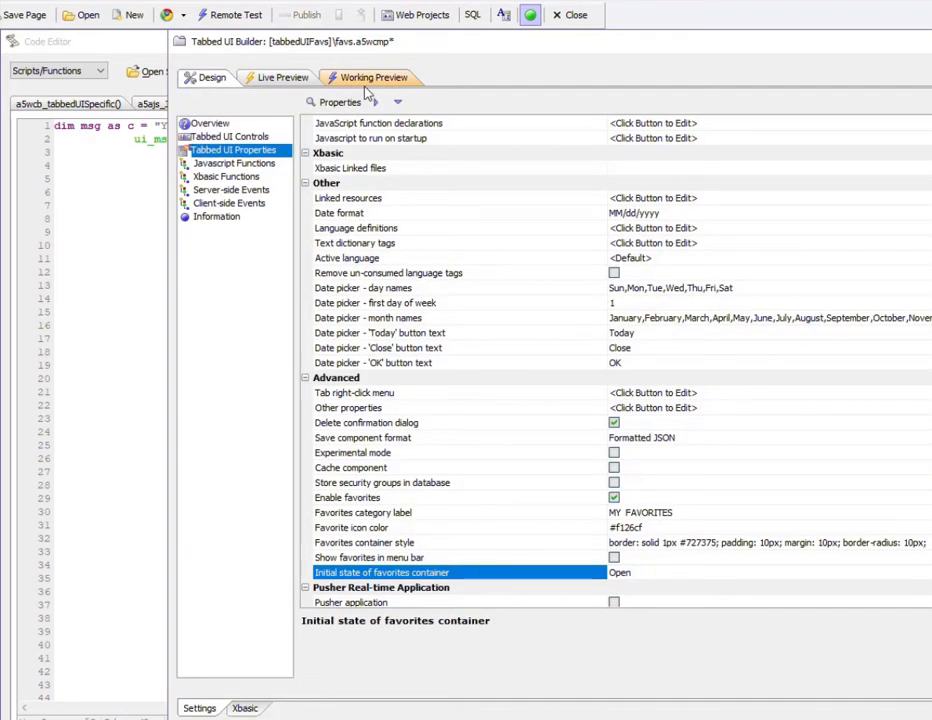
click(366, 78)
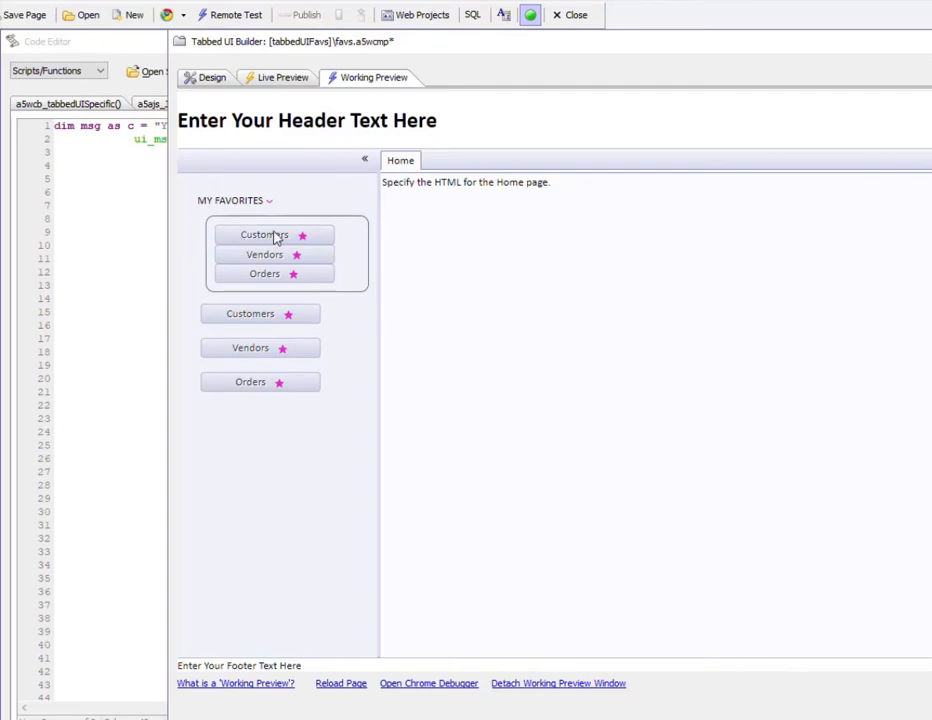
Compare the favorites container style setting with the container's appearance in the working preview.
click(205, 78)
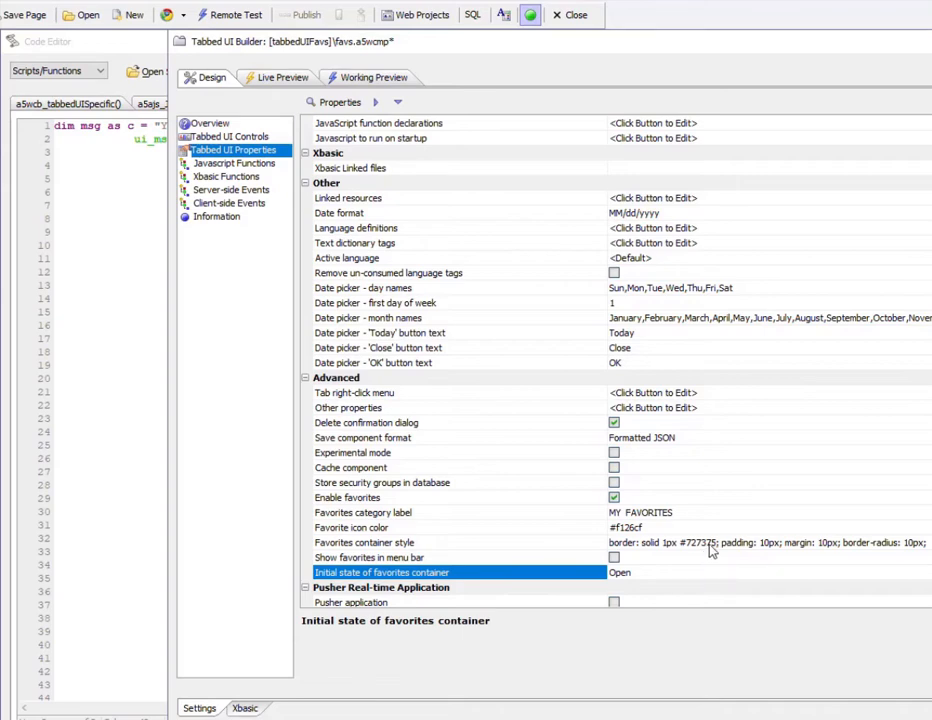
click(385, 77)
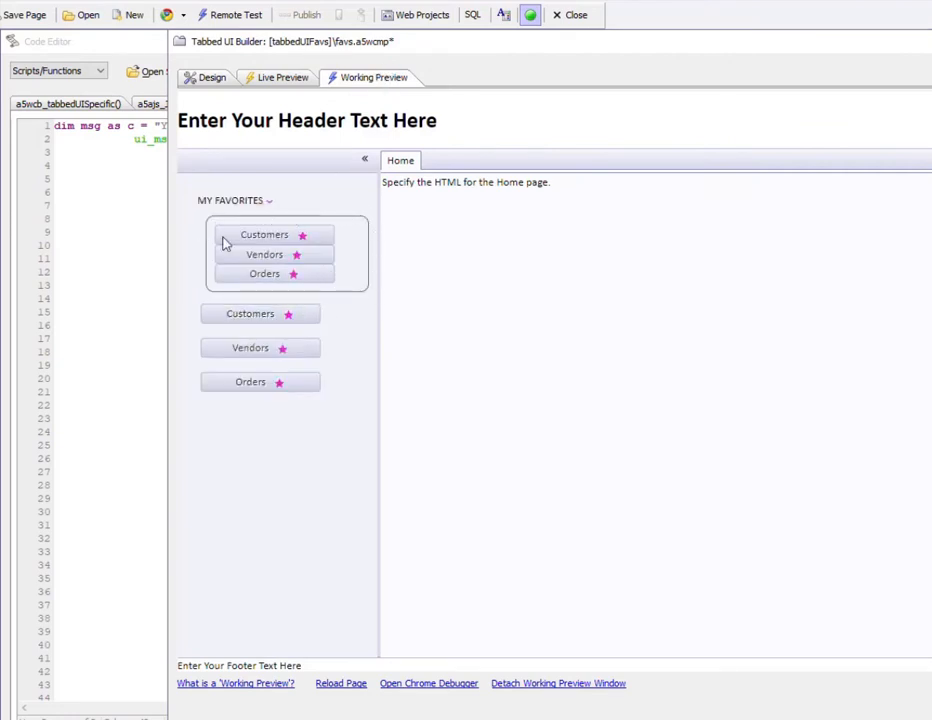
click(206, 79)
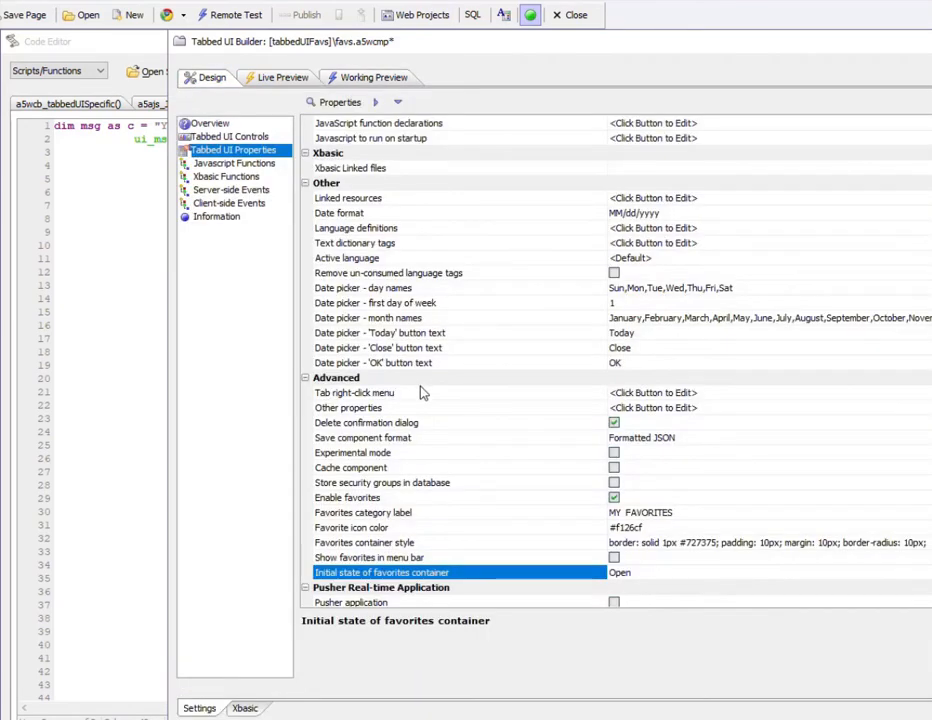
Enable showing favorites in the menu bar and review the header text HTML for the element1 span.
click(614, 558)
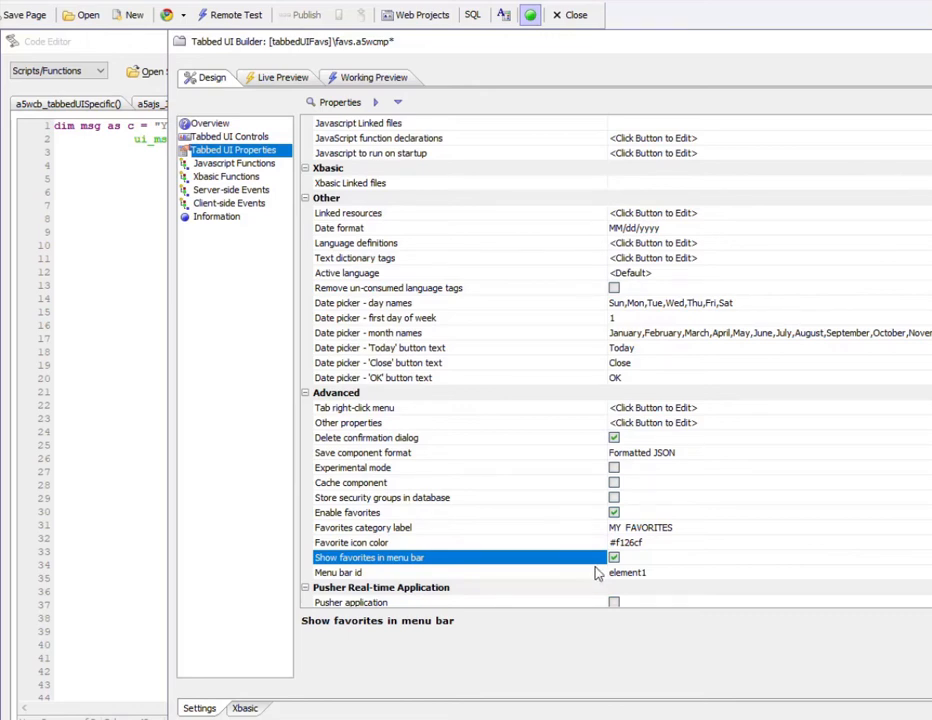
scroll(620, 360, up, 15)
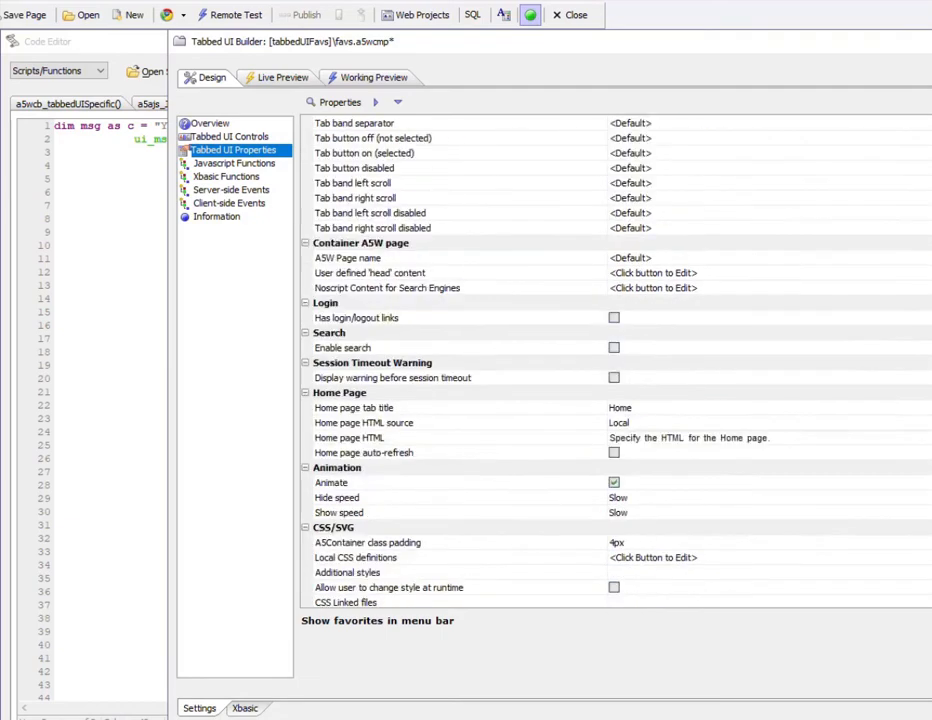
scroll(620, 360, up, 1)
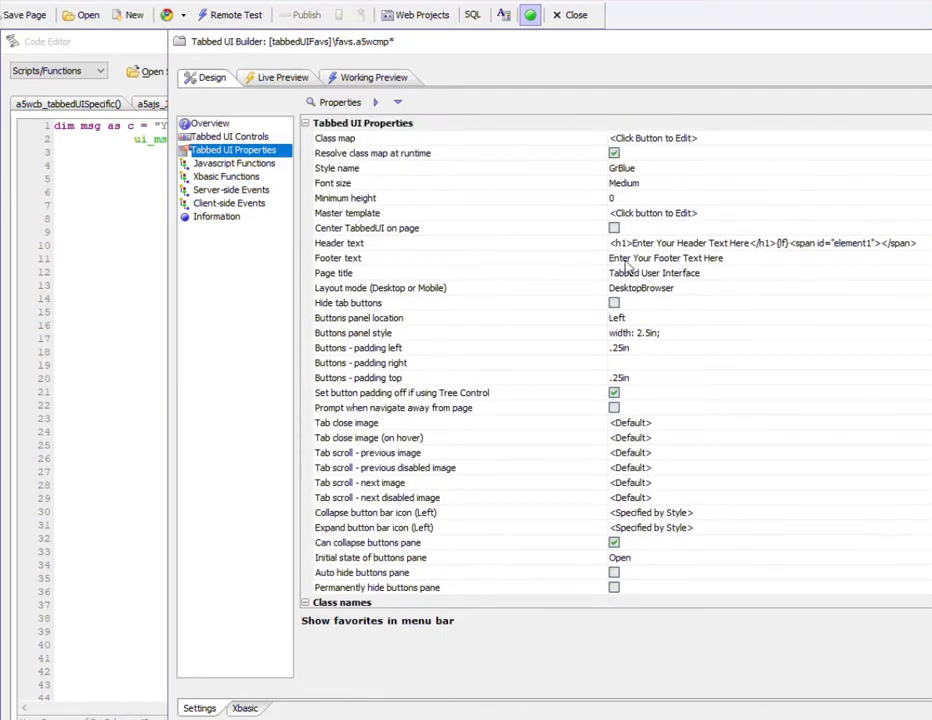
click(539, 245)
double_click(539, 245)
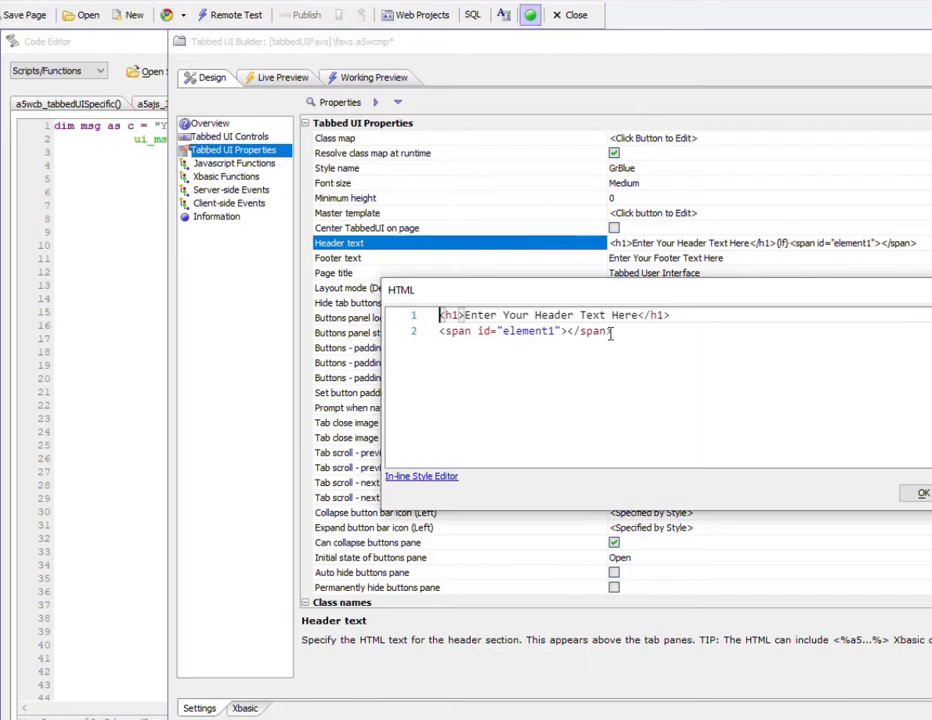
click(914, 495)
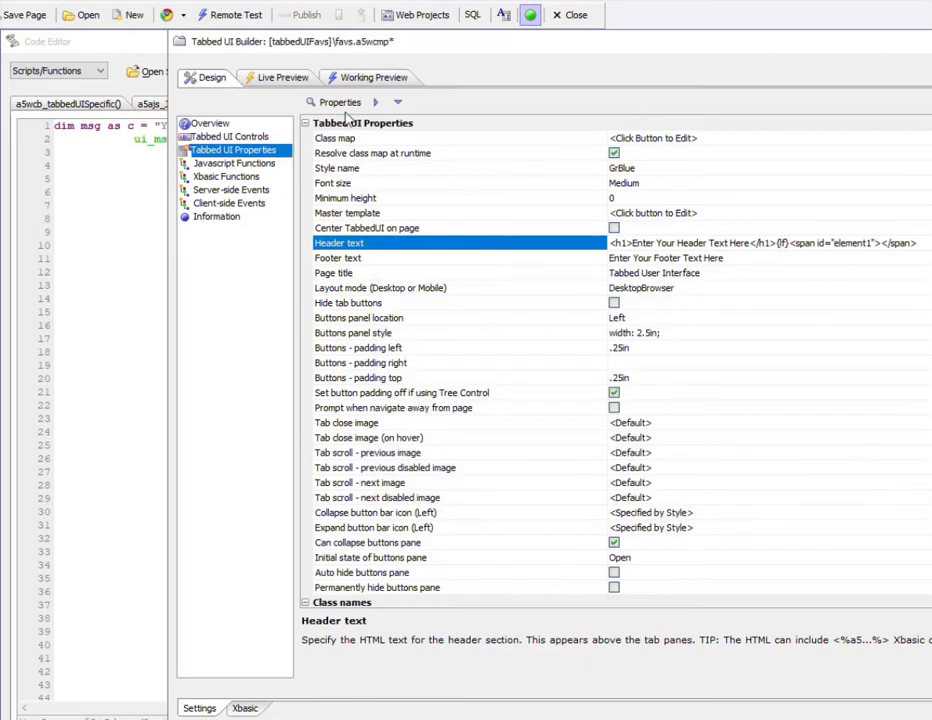
Open and close the MY FAVORITES menu below the header in the working preview to check its entries.
click(355, 79)
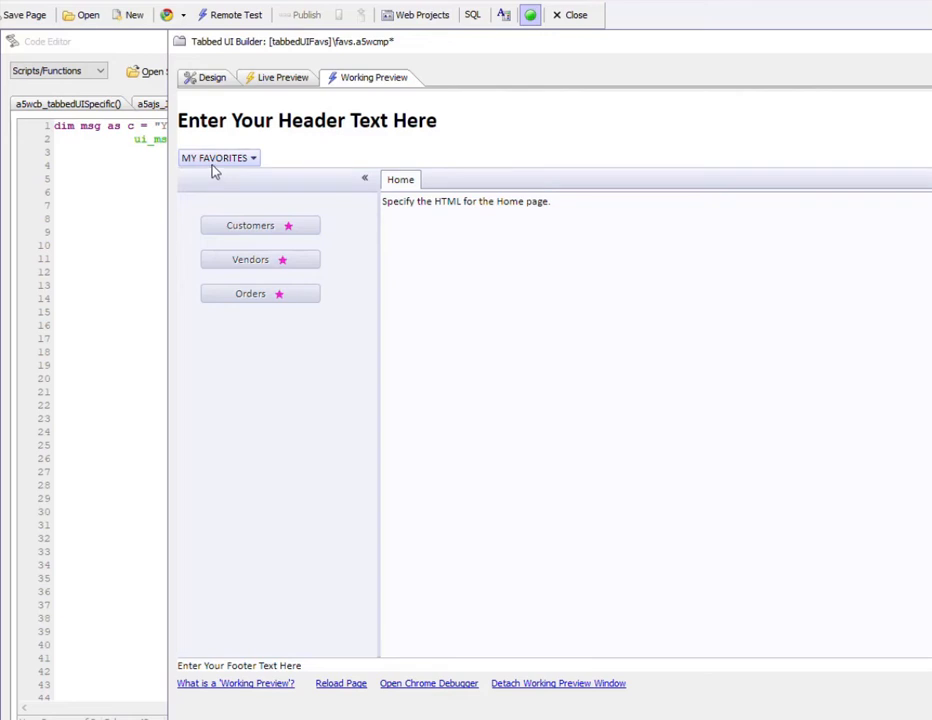
click(213, 165)
click(356, 308)
Remove Vendors from the favorites in the working preview and reload the preview to check that the choice persists.
click(206, 88)
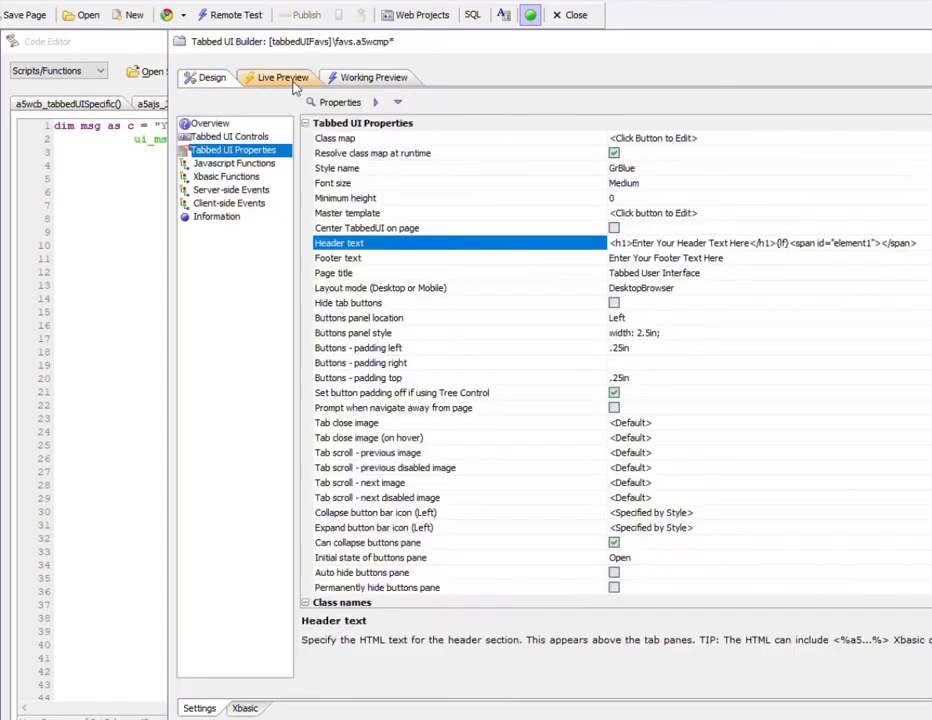
click(364, 78)
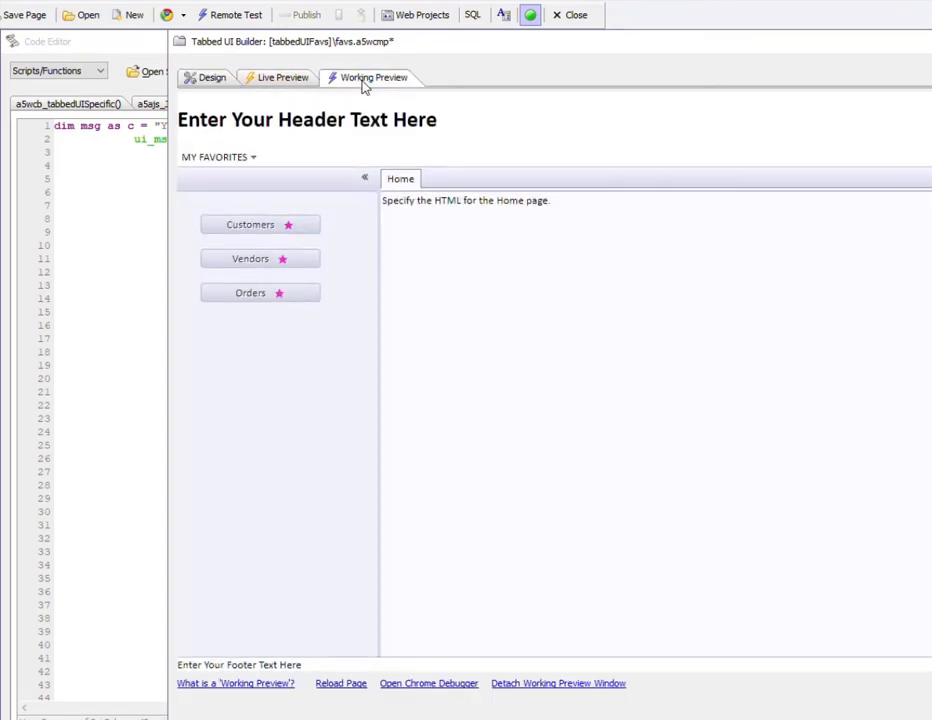
click(283, 259)
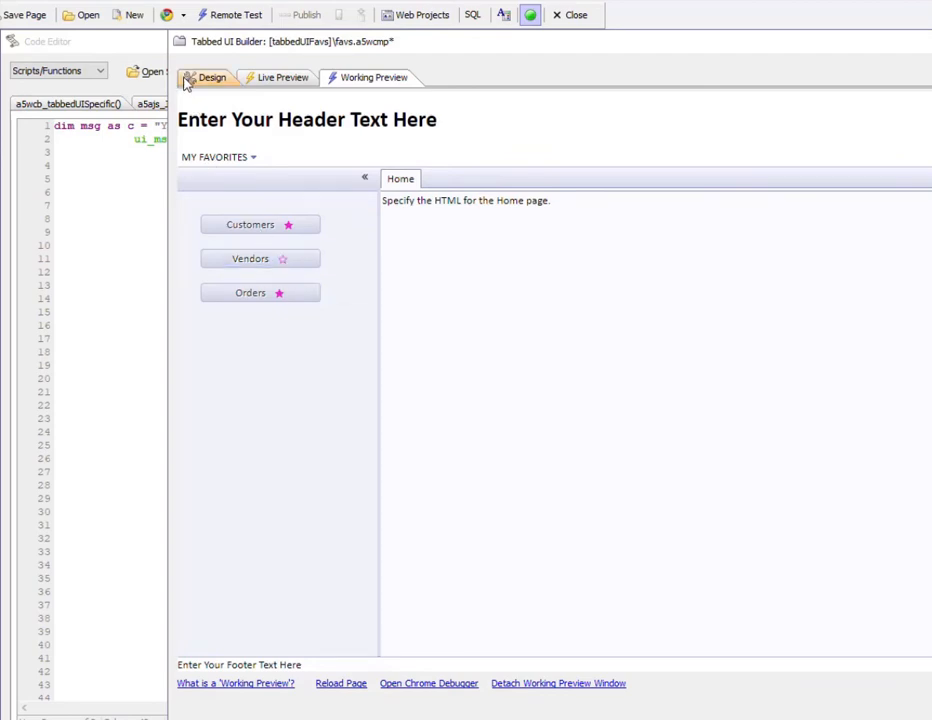
click(186, 83)
click(352, 80)
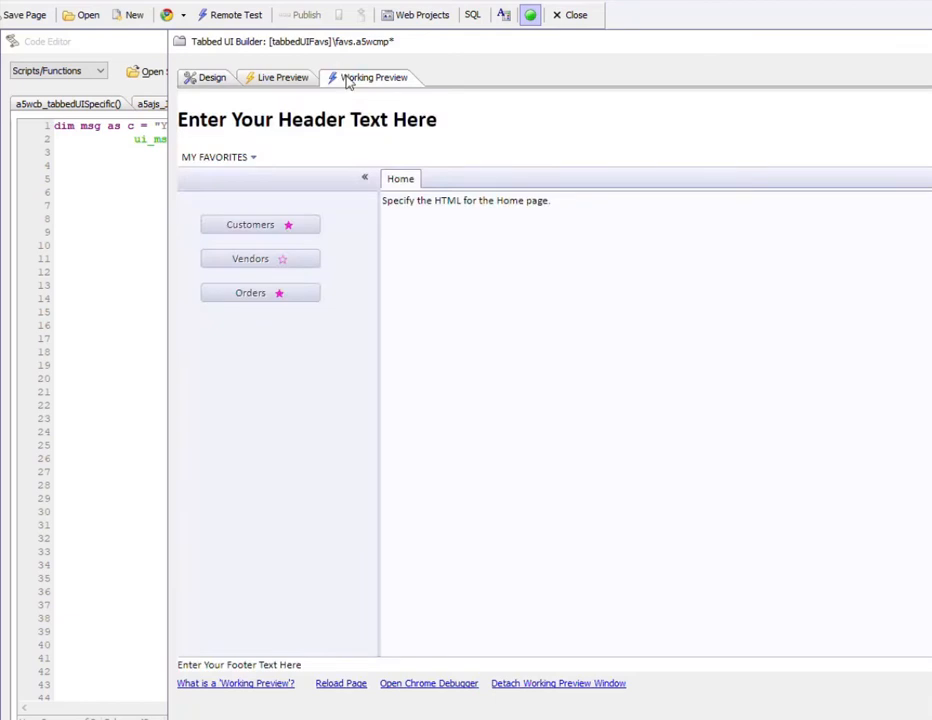
Switch to the Web Projects Control Panel, open the web project's properties and expand the Repository Settings section.
click(229, 164)
click(209, 80)
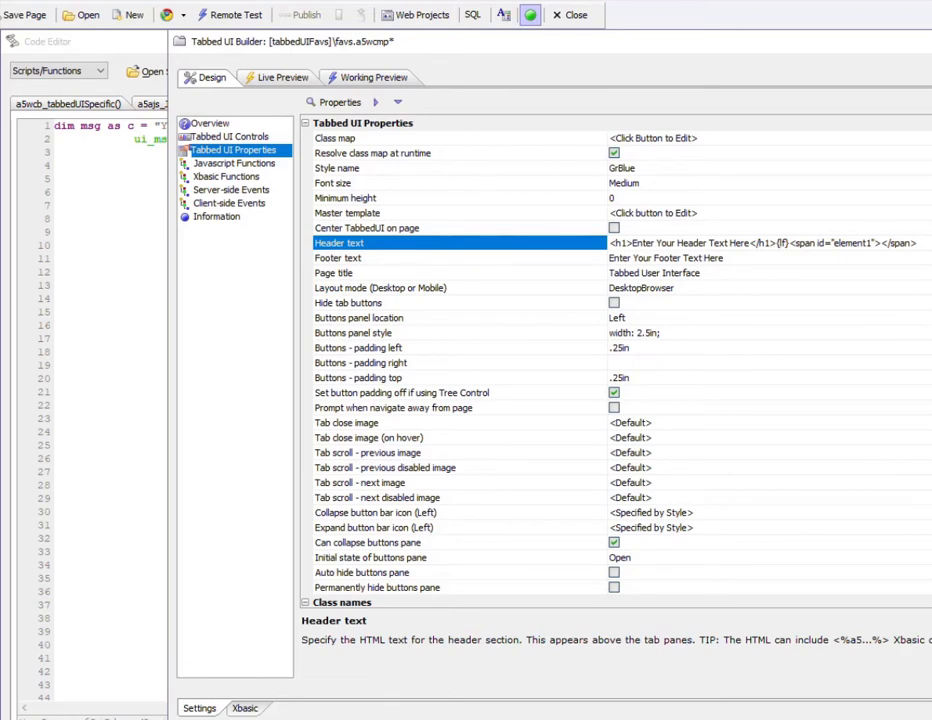
key(ctrl+Tab)
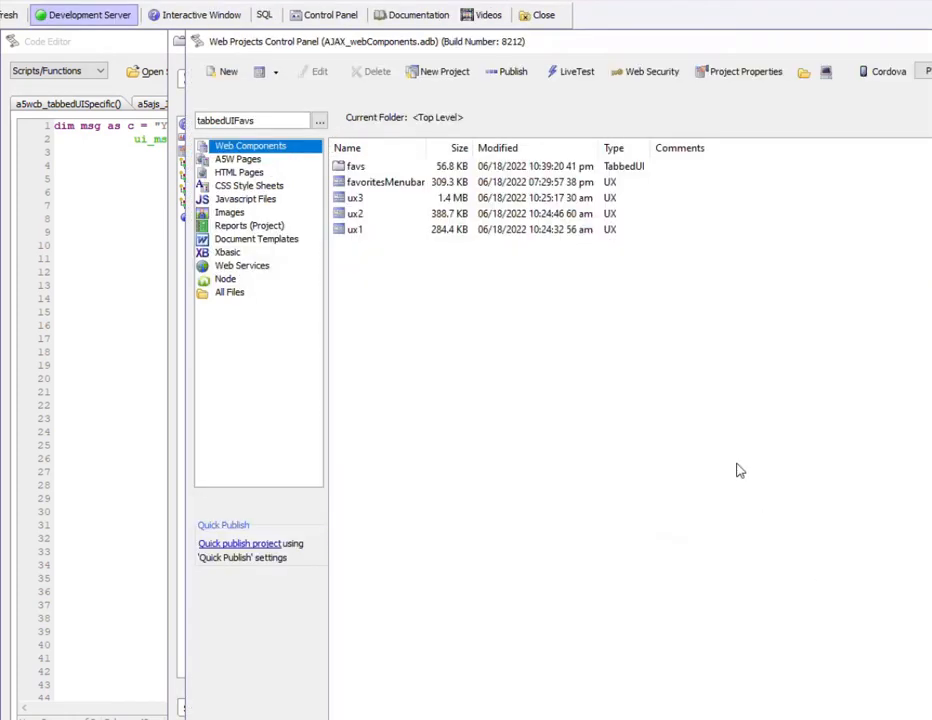
click(730, 80)
scroll(690, 250, down, 10)
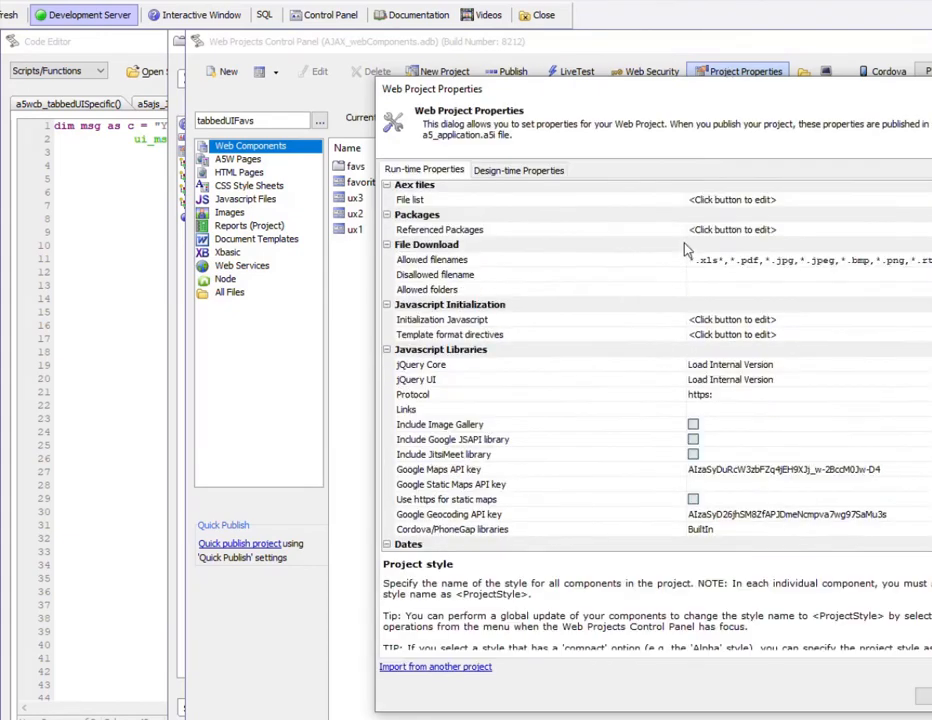
scroll(695, 320, down, 7)
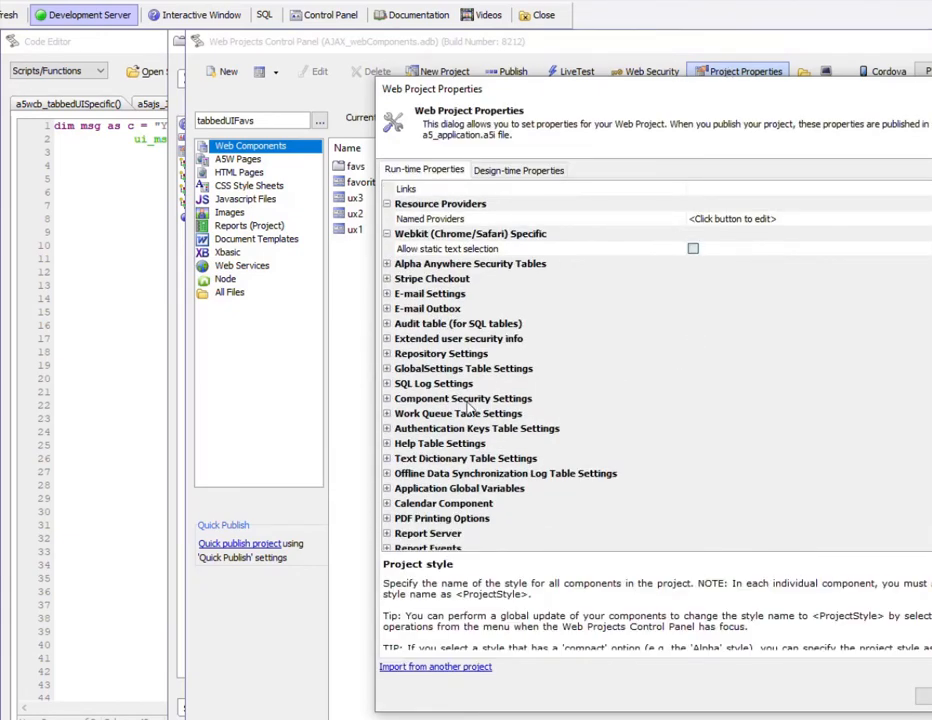
double_click(396, 355)
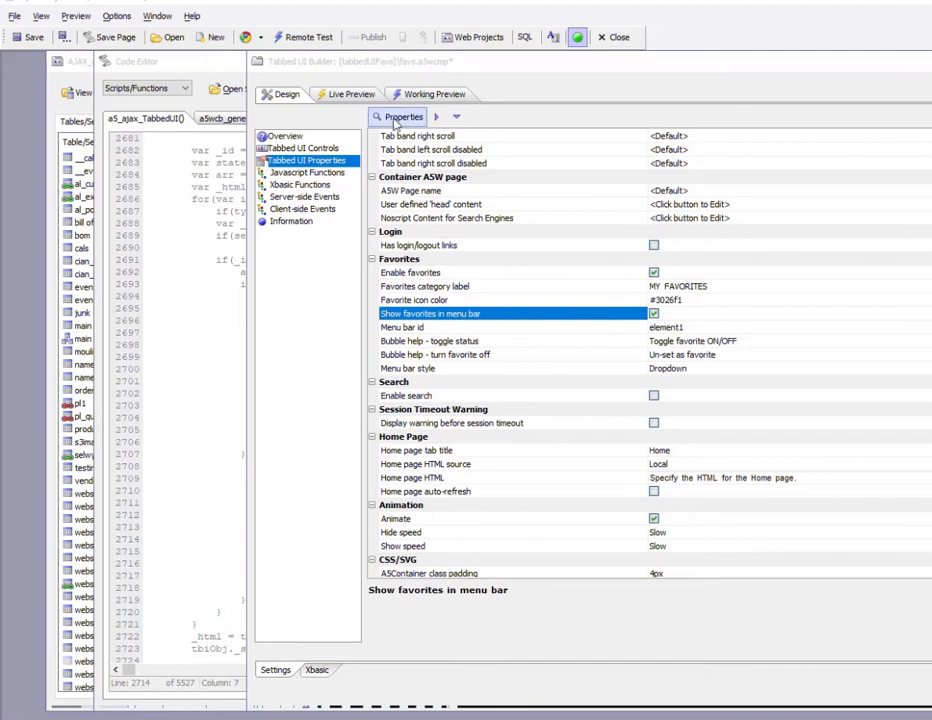
Show the component in the working preview and check the MY FAVORITES dropdown below the header.
click(422, 94)
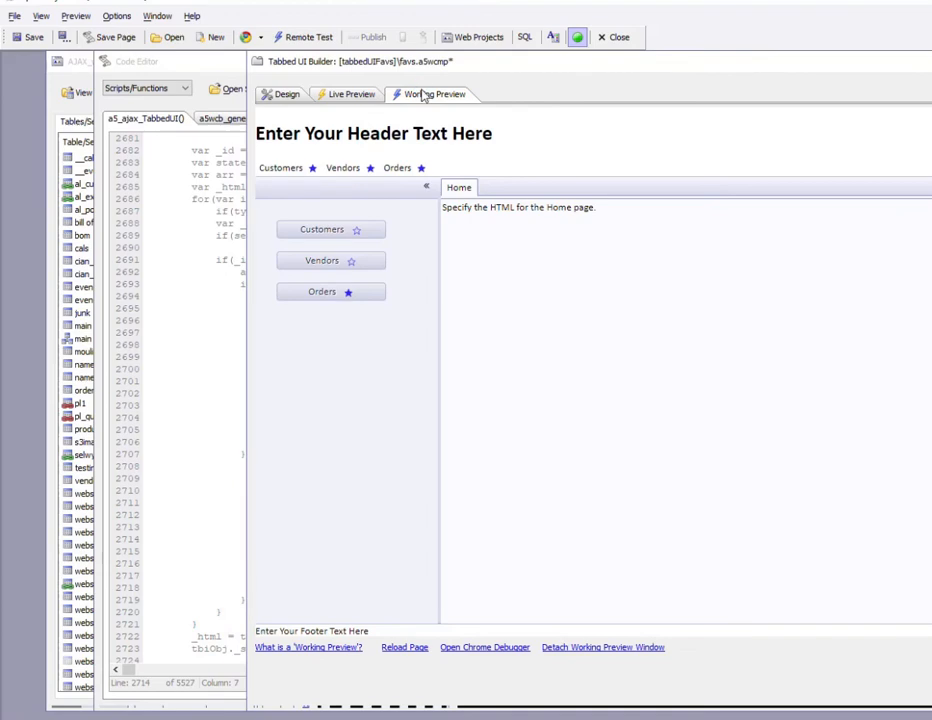
click(305, 169)
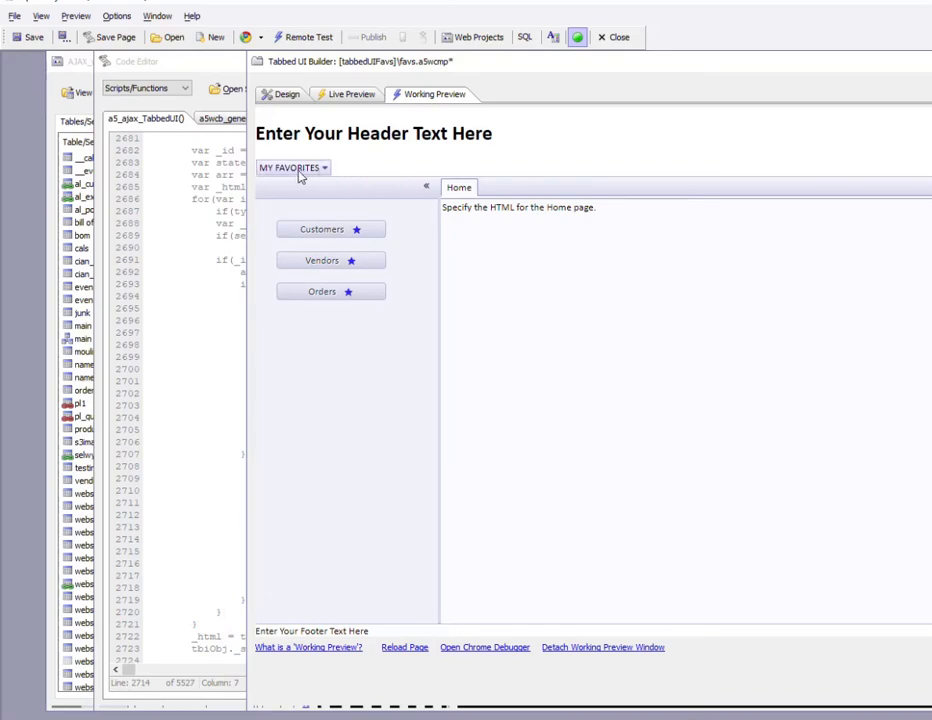
Set the favorites' Menu bar style to Horizontal in the Tabbed UI properties.
click(281, 97)
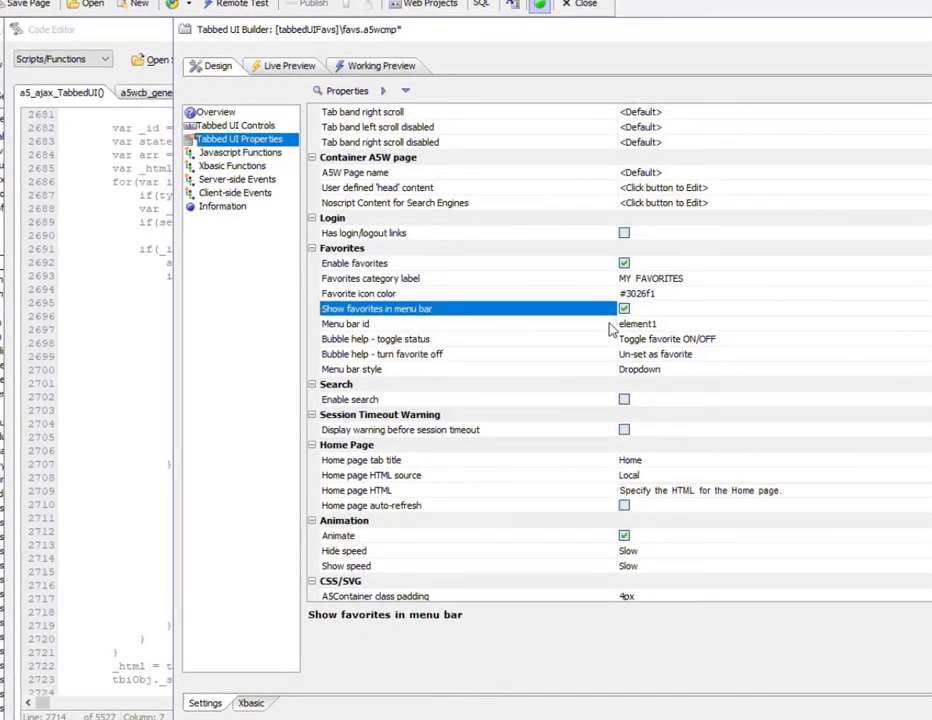
click(427, 373)
double_click(429, 380)
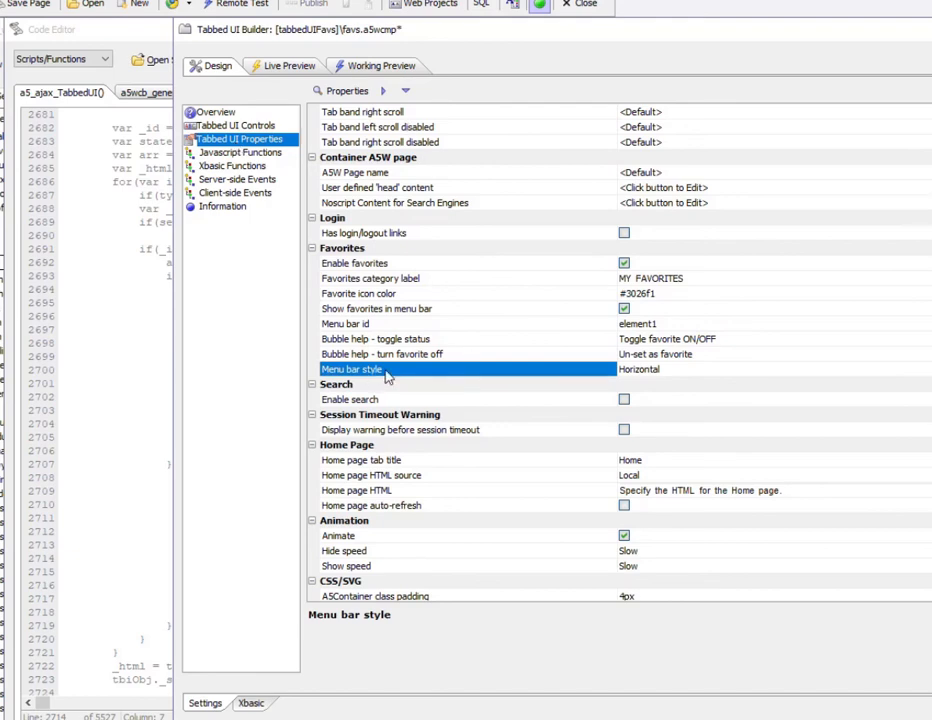
In the working preview, remove Orders, Vendors and Customers from the favorites and set Customers as a favorite again.
click(365, 64)
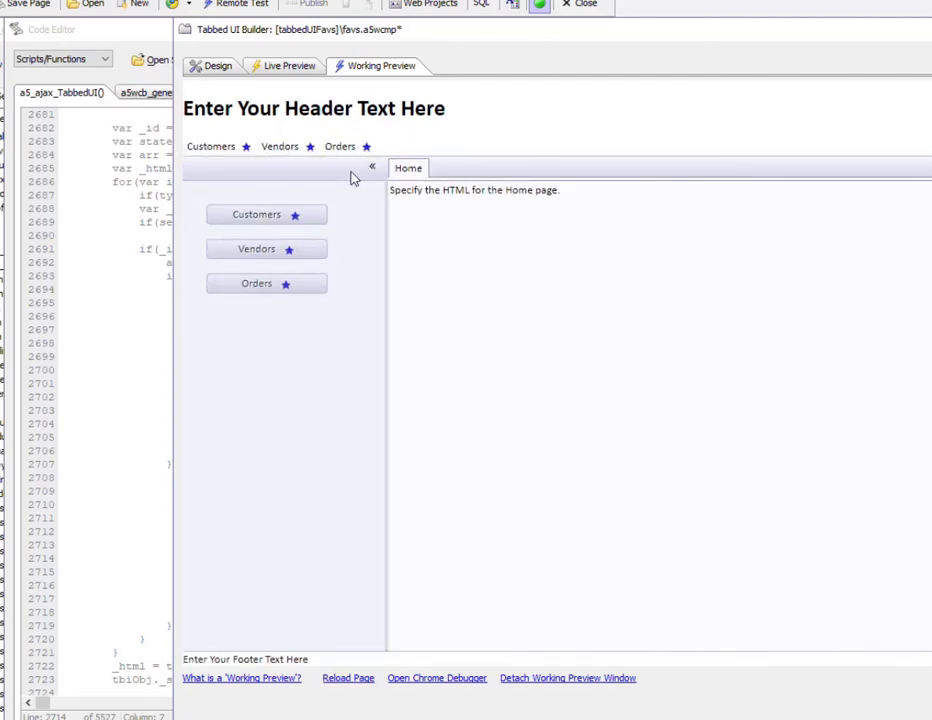
click(285, 285)
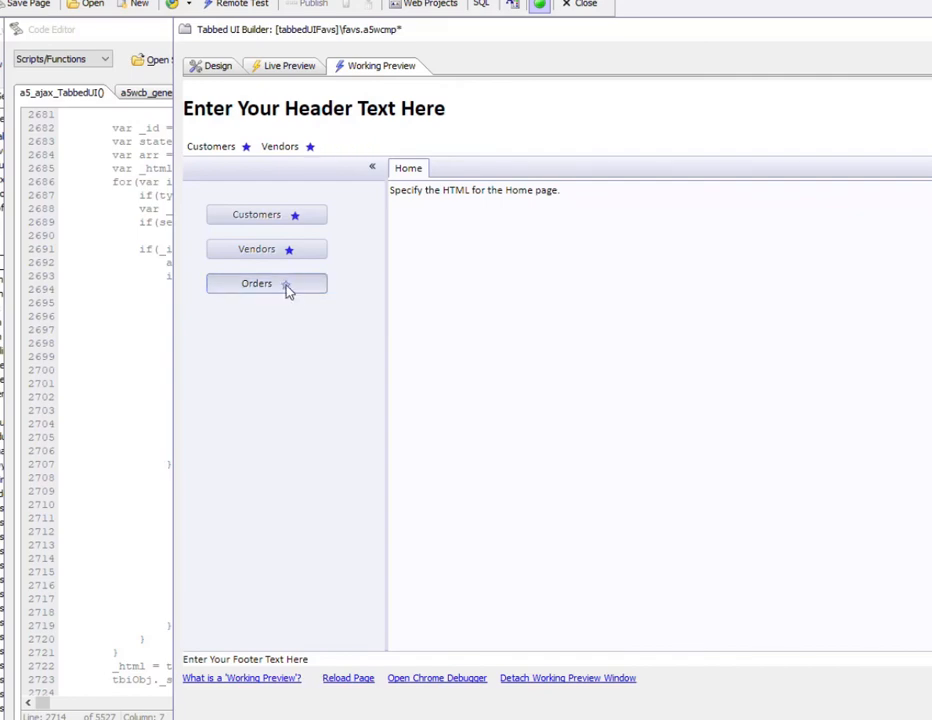
click(289, 251)
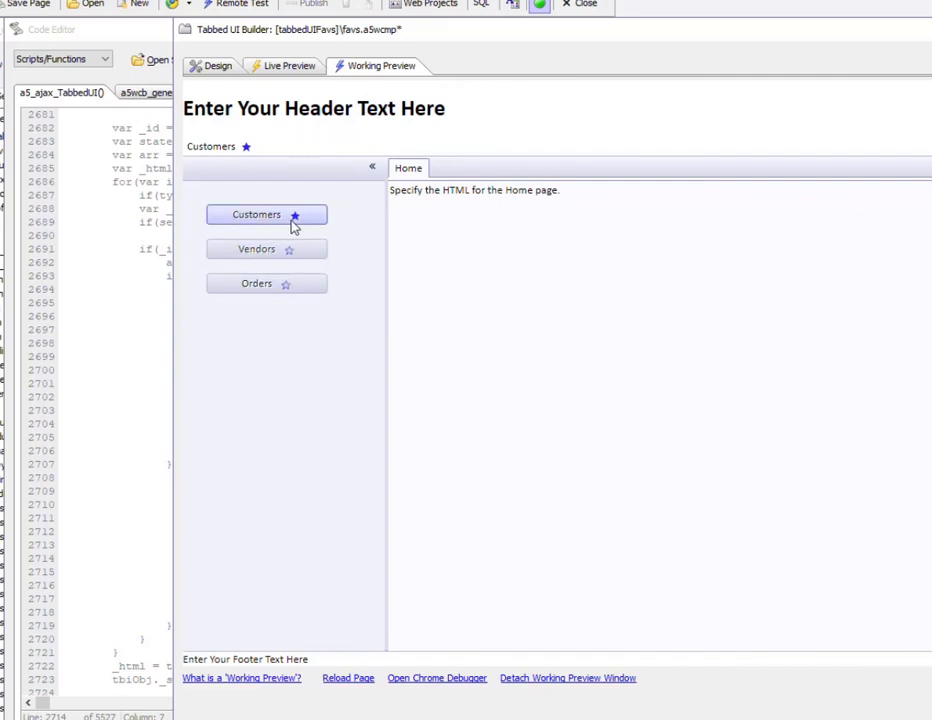
click(294, 216)
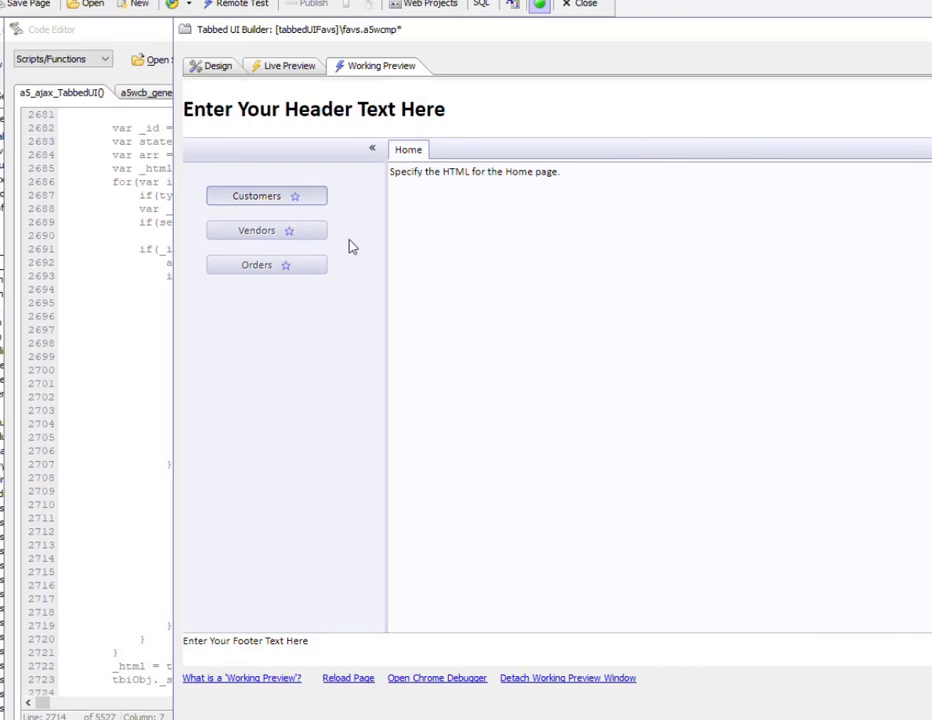
click(295, 200)
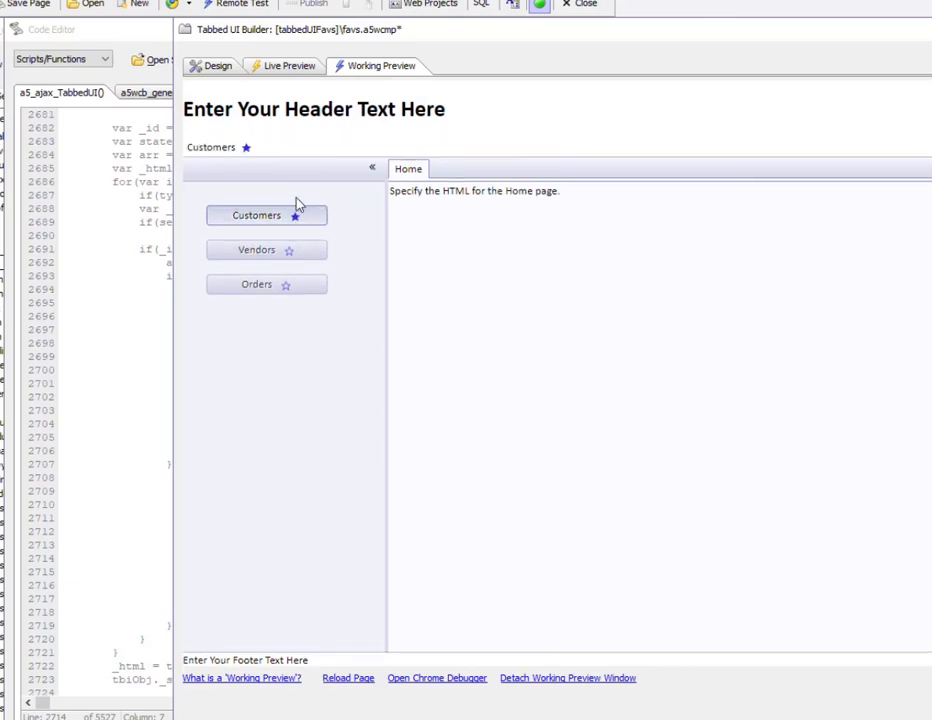
Return to the component's design and open its client-side events to review onFavoriteSet and onFavoriteUnSet.
click(212, 68)
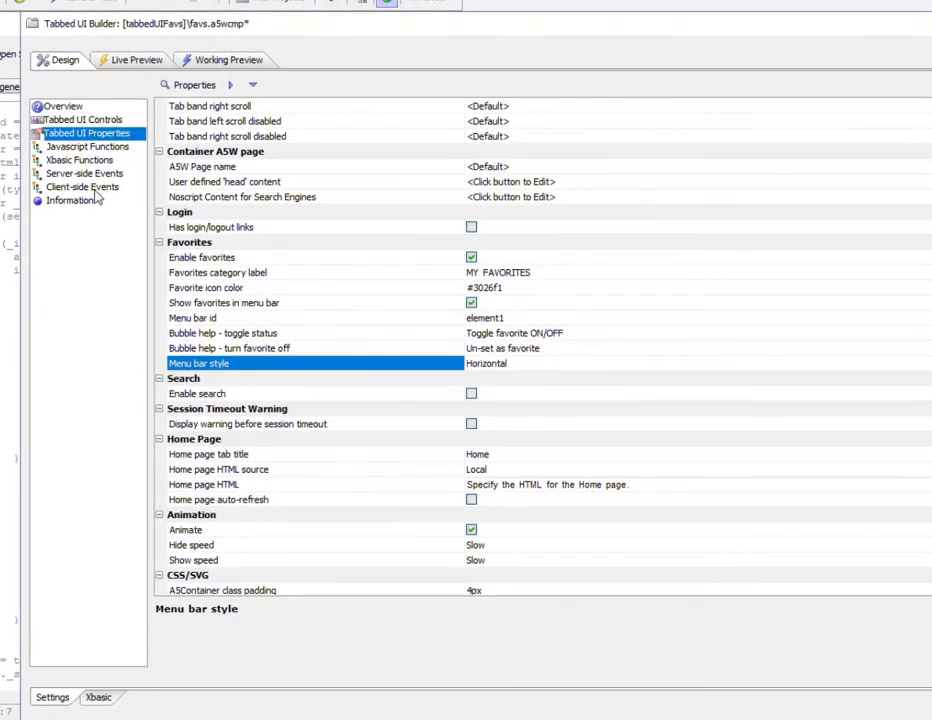
click(95, 190)
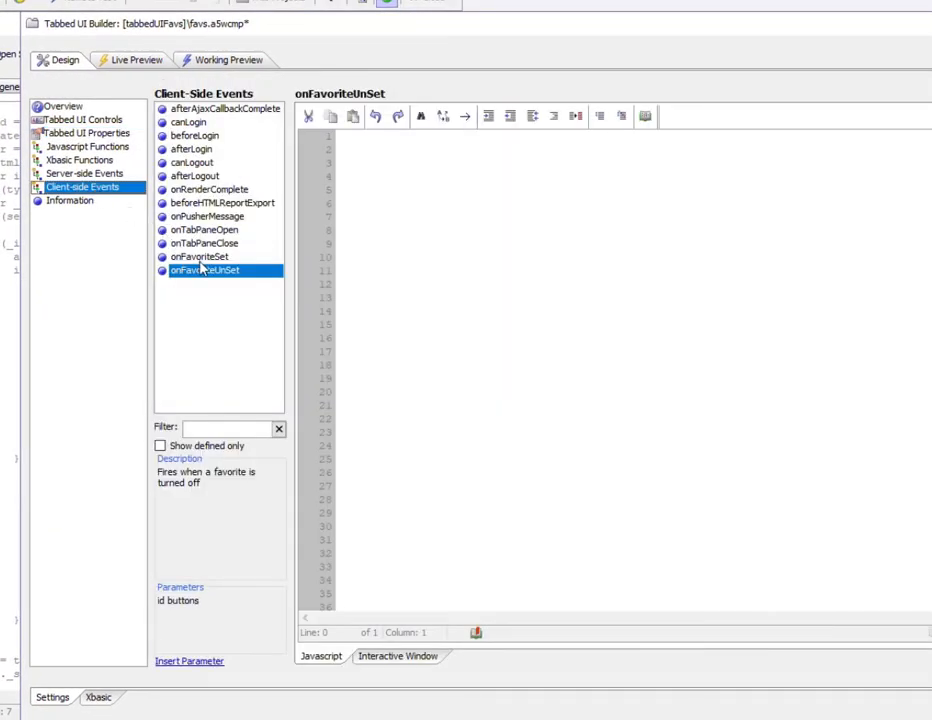